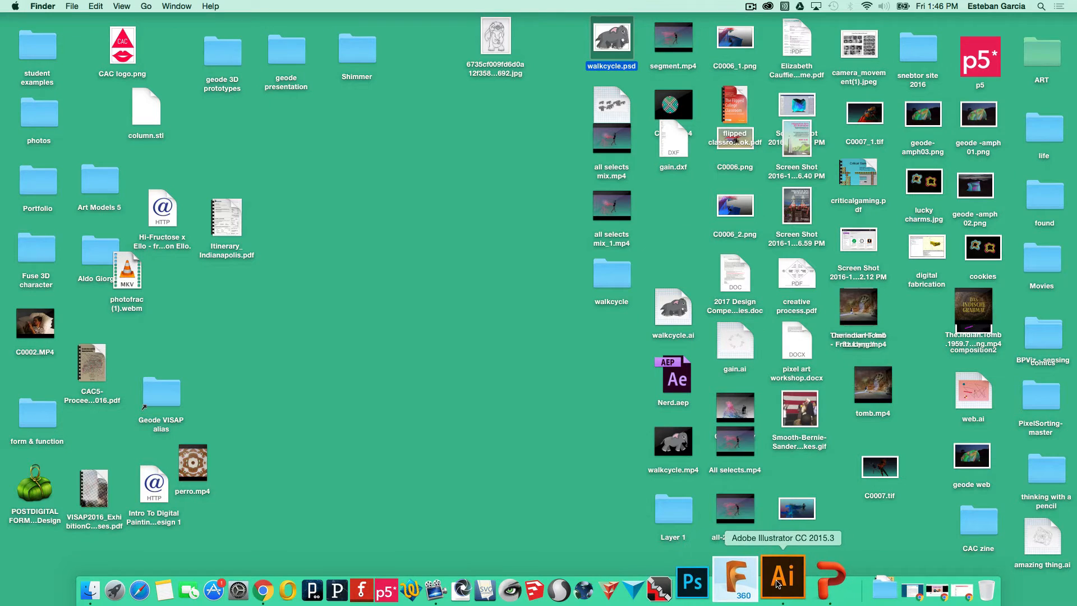
Step: Switch to Illustrator, raise its window to the top of the screen, and move the Layers panel clear of the elephant artwork
click(797, 579)
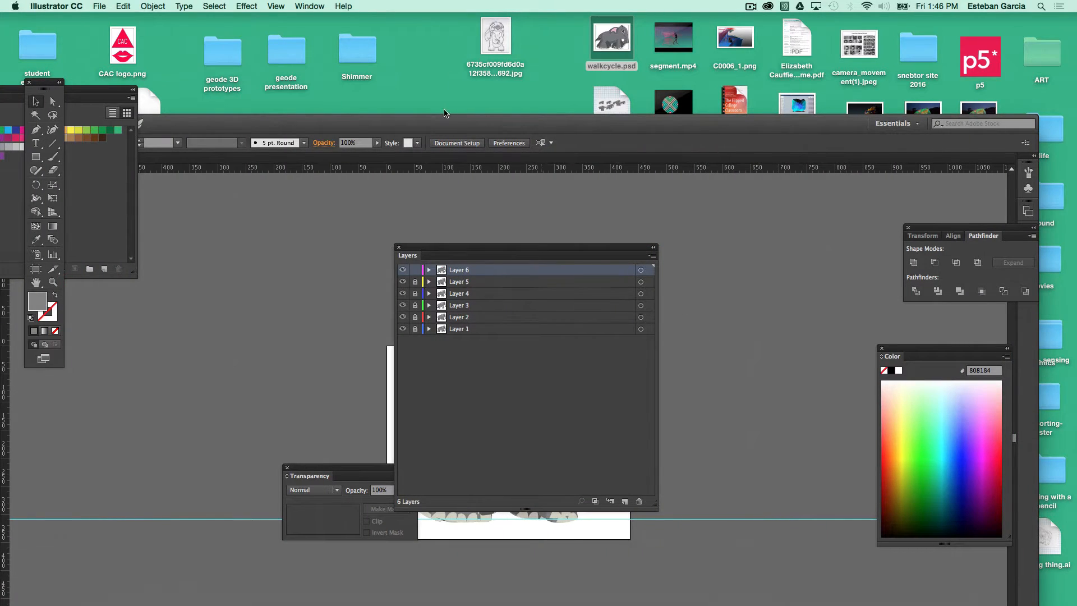
drag(443, 114, 453, 14)
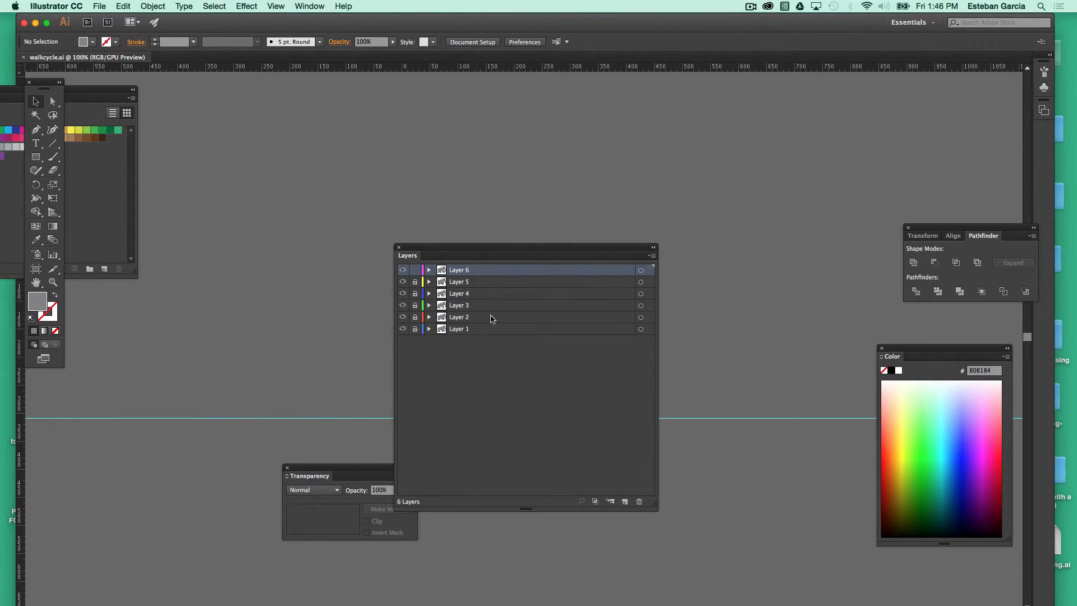
drag(484, 248, 768, 156)
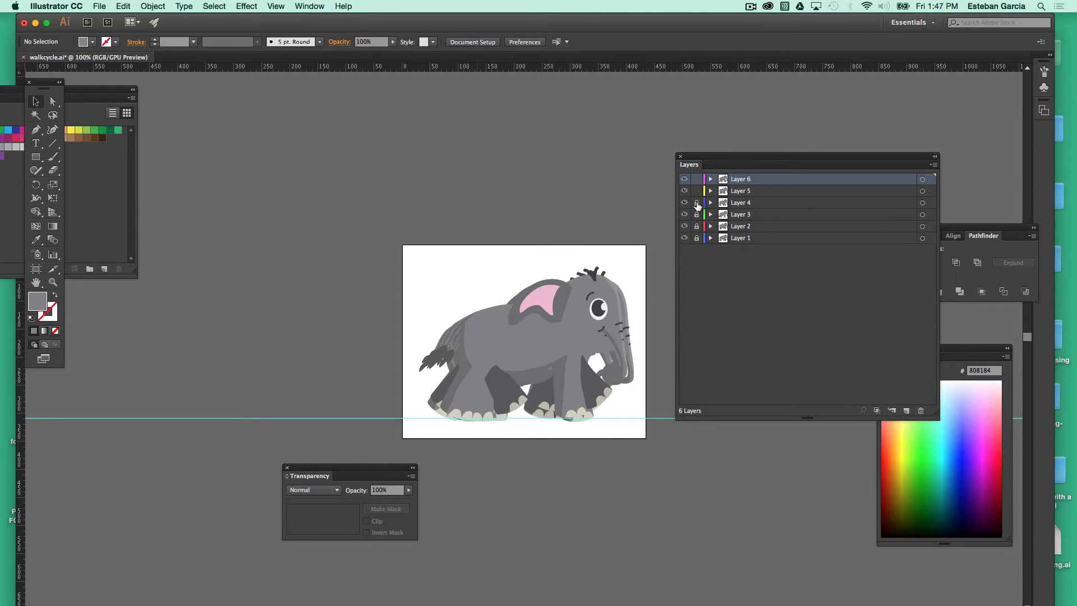
Step: Unlock all the locked layers and hide Layers 2 to 6, leaving only Layer 1 shown
click(697, 203)
click(697, 215)
click(696, 226)
click(697, 238)
drag(684, 230, 686, 183)
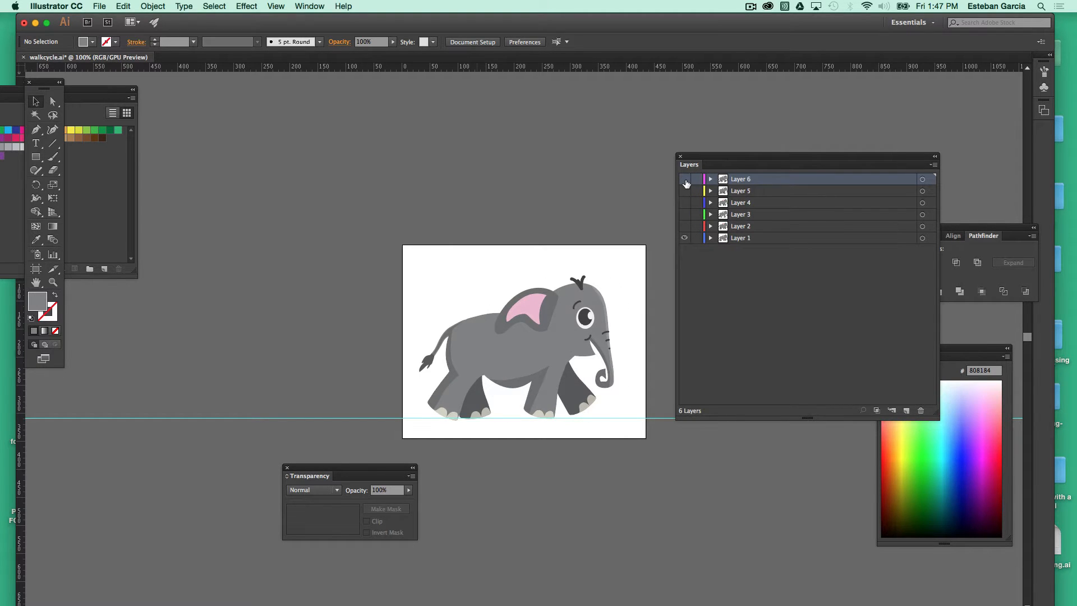
Step: Open the recent file walk cycle original.ai and move the Swatches and Layers panels clear of the elephant poses
click(99, 6)
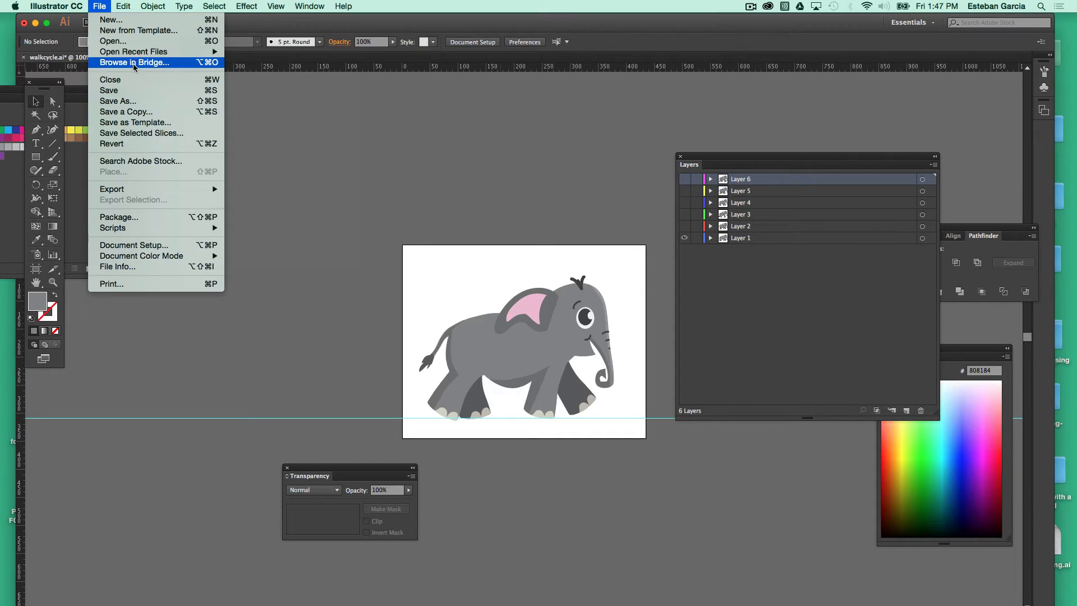
mouse_move(135, 52)
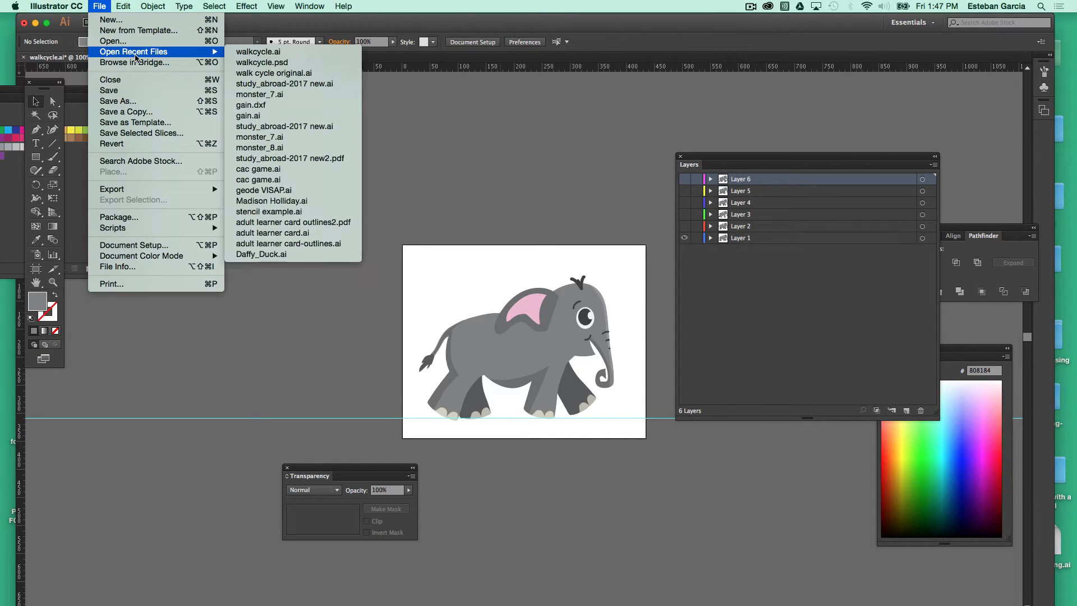
click(310, 74)
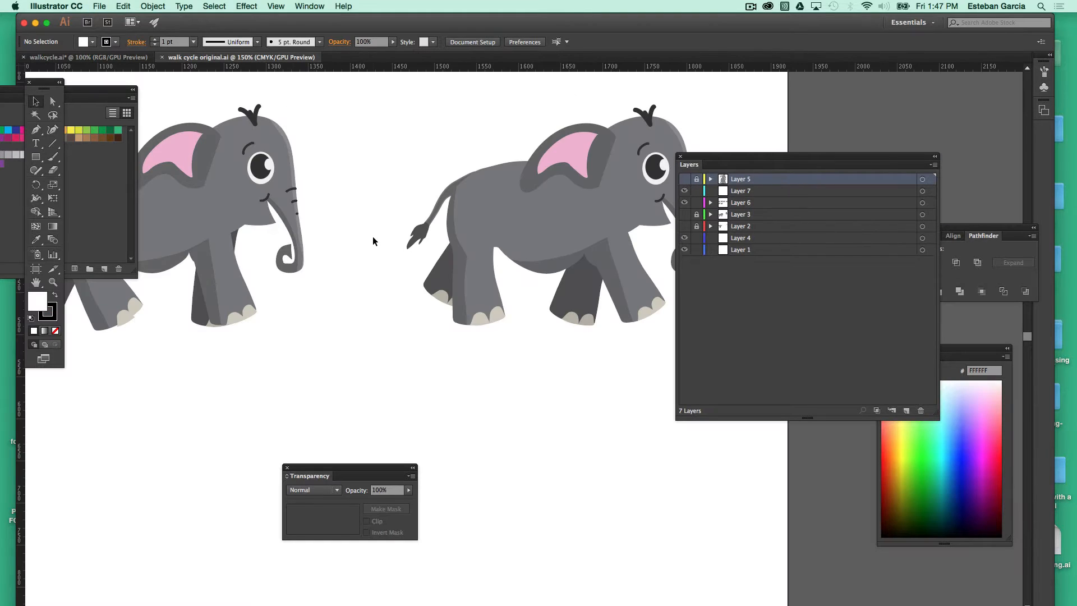
key(super+minus)
key(super+minus)
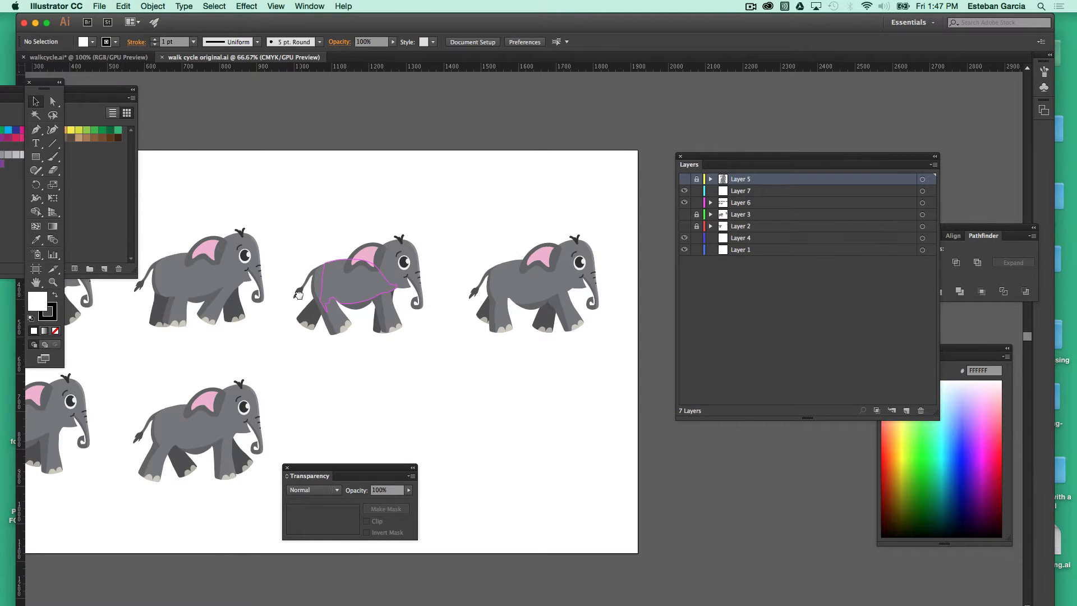
drag(299, 294, 421, 249)
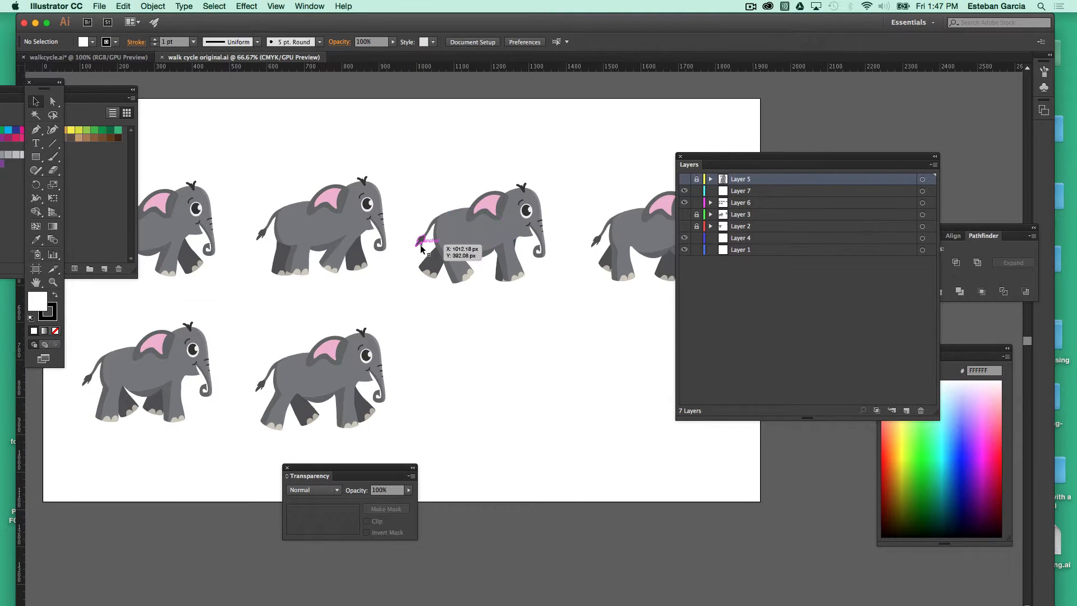
drag(105, 90, 508, 347)
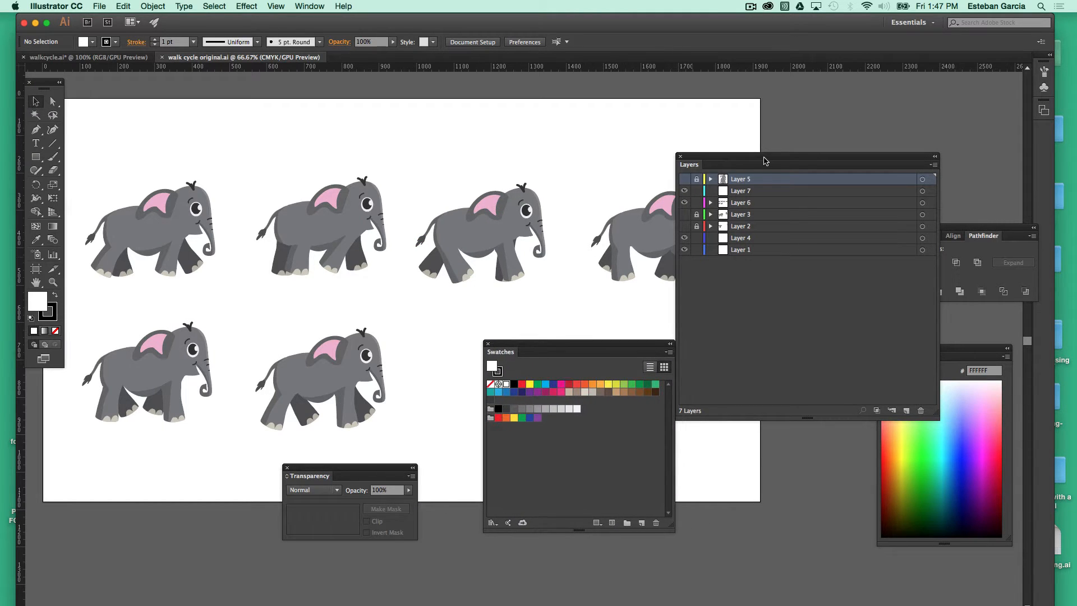
drag(765, 161, 846, 136)
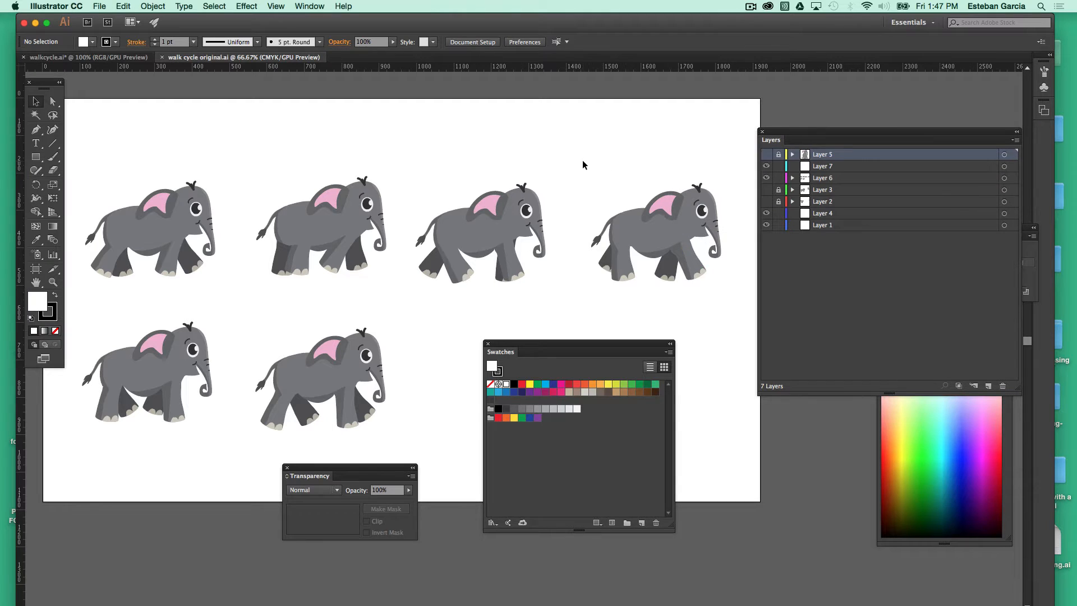
Step: Copy the rightmost elephant of the upper row and paste it in front on a new layer in walkcycle.ai
drag(583, 165, 735, 304)
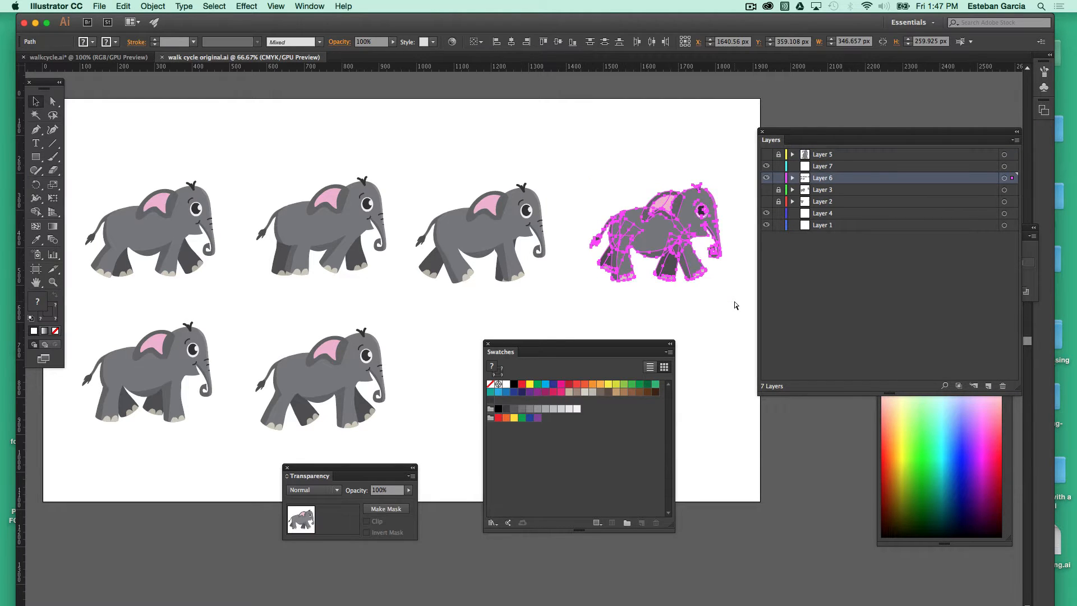
key(super+c)
click(124, 58)
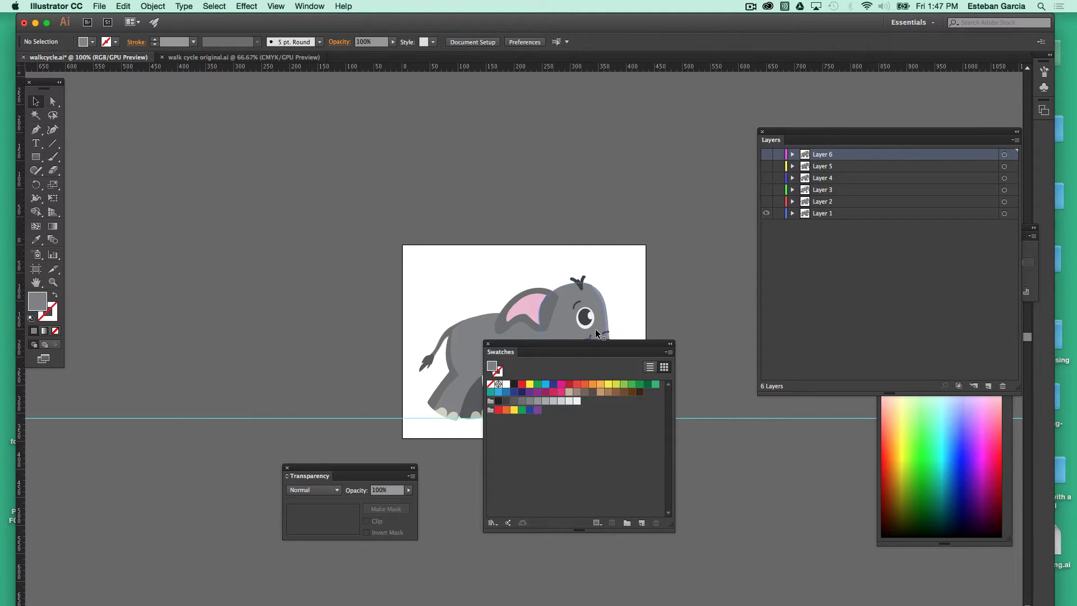
drag(584, 344, 244, 204)
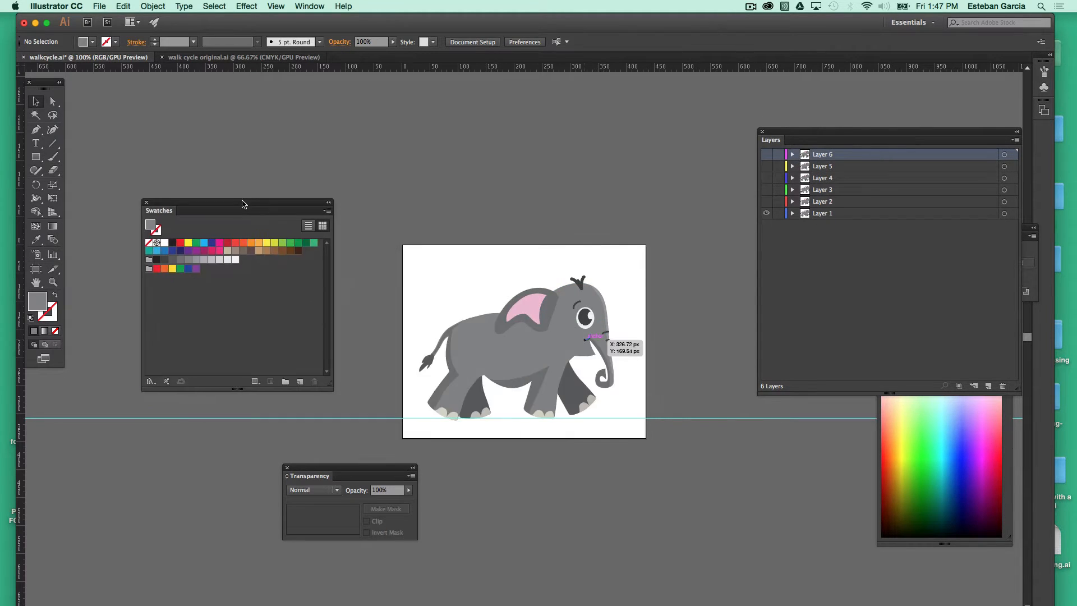
click(989, 386)
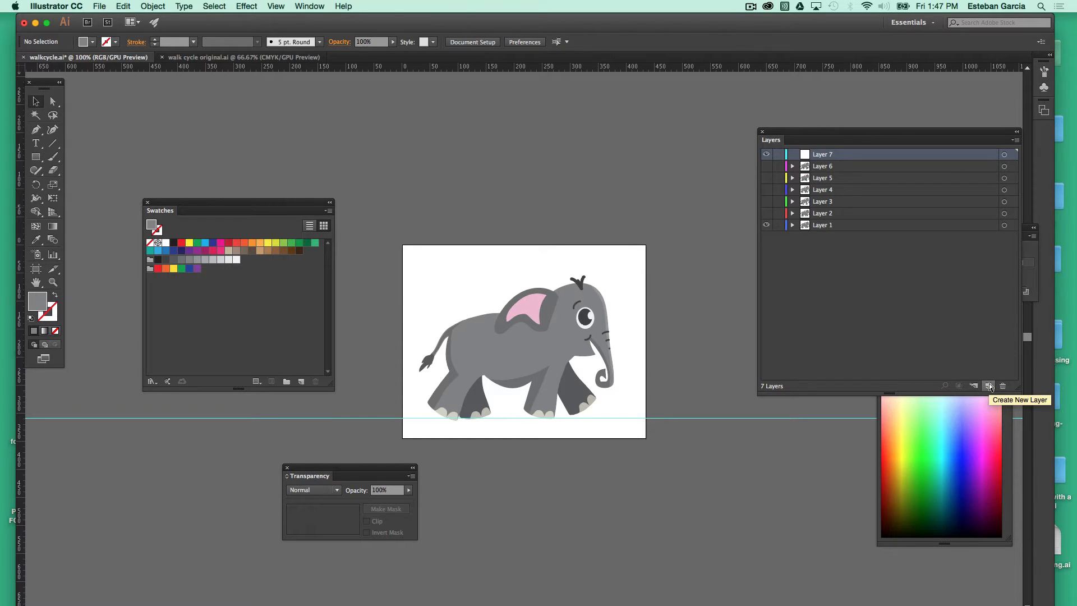
key(super+f)
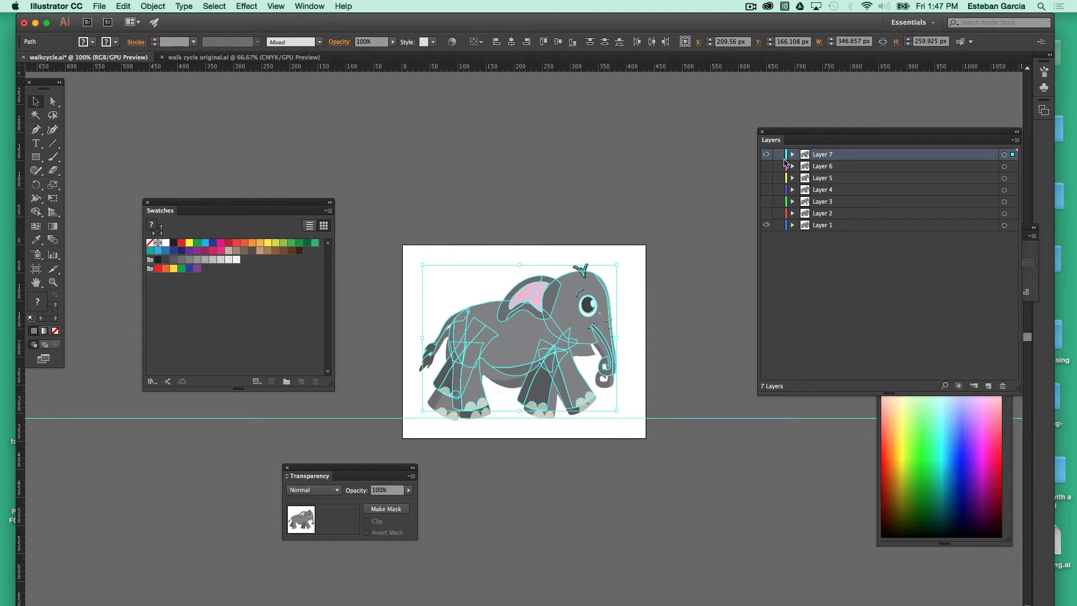
Step: Lock Layers 1 to 6 and move the pasted elephant so its feet rest on the horizontal guide
drag(780, 167, 786, 236)
drag(533, 329, 480, 268)
drag(494, 286, 555, 344)
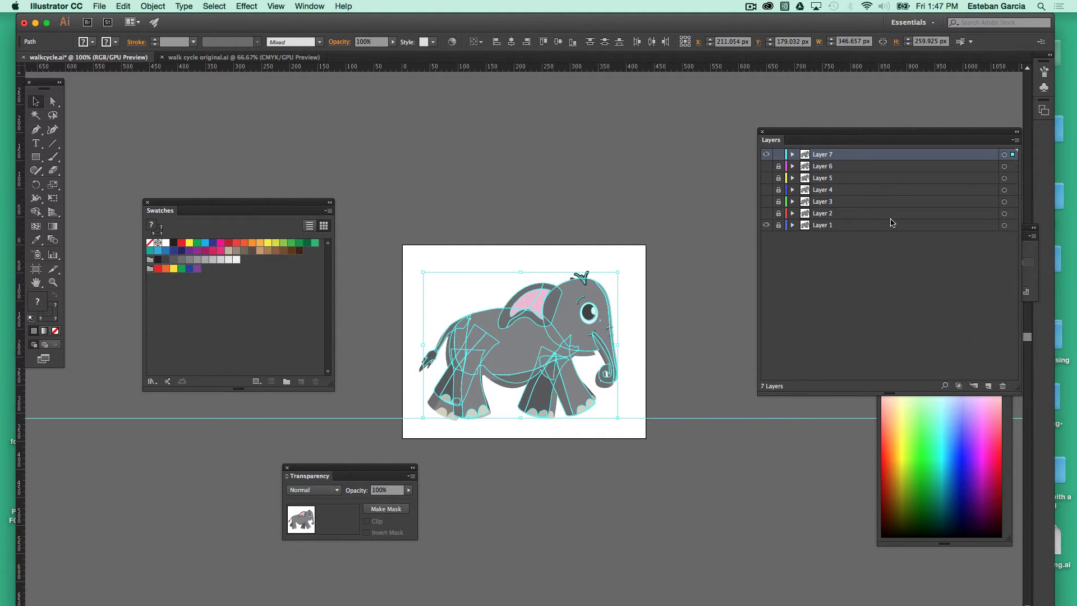
Step: Delete Layer 7 with the pasted elephant, then unlock and show all six remaining layers
click(1003, 386)
click(618, 289)
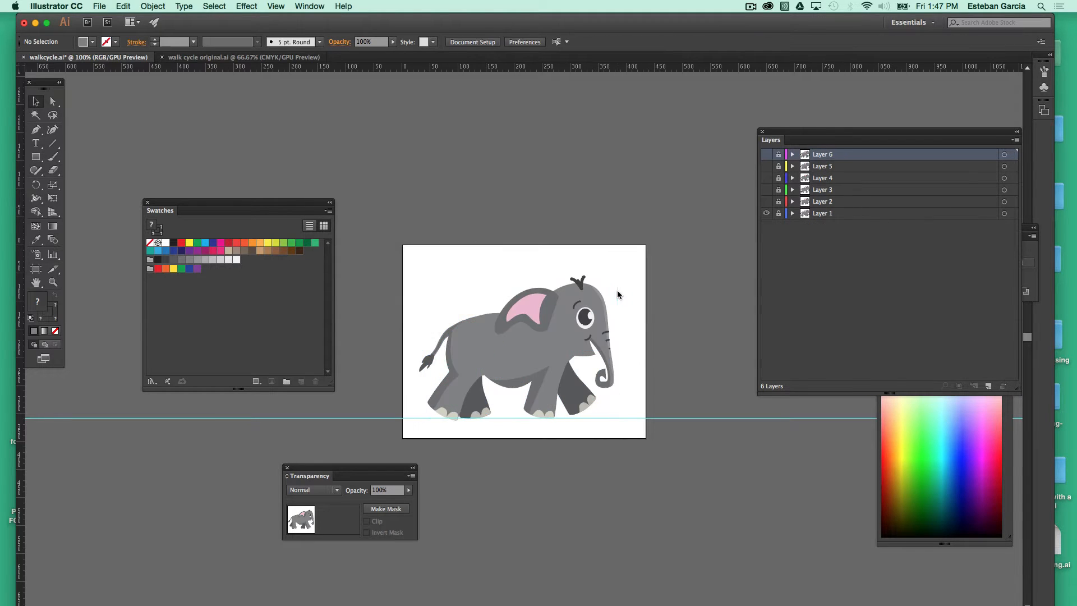
drag(778, 155, 777, 203)
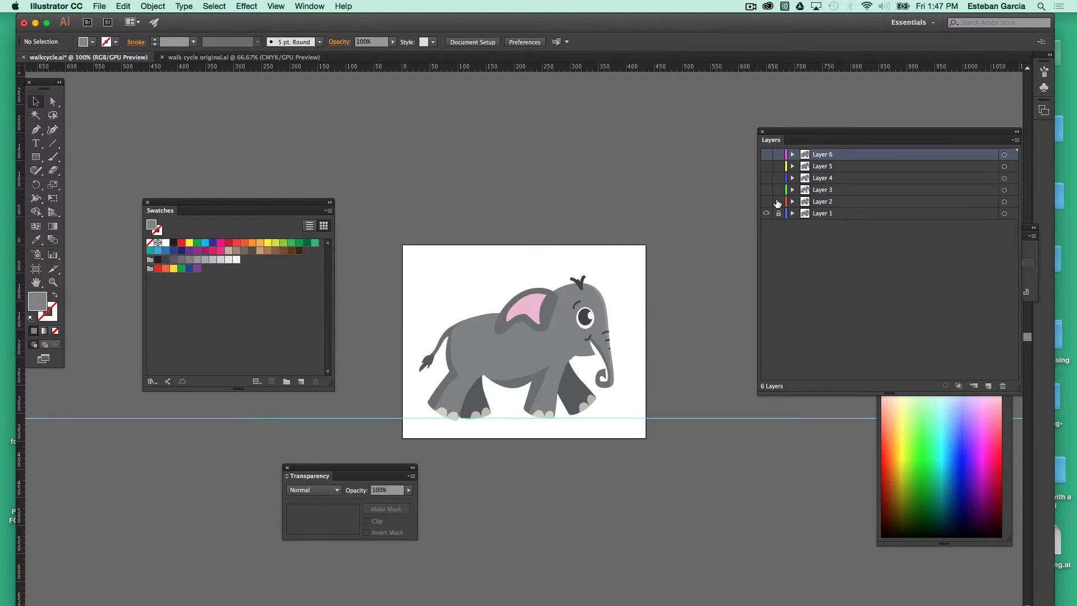
click(778, 214)
drag(767, 155, 774, 206)
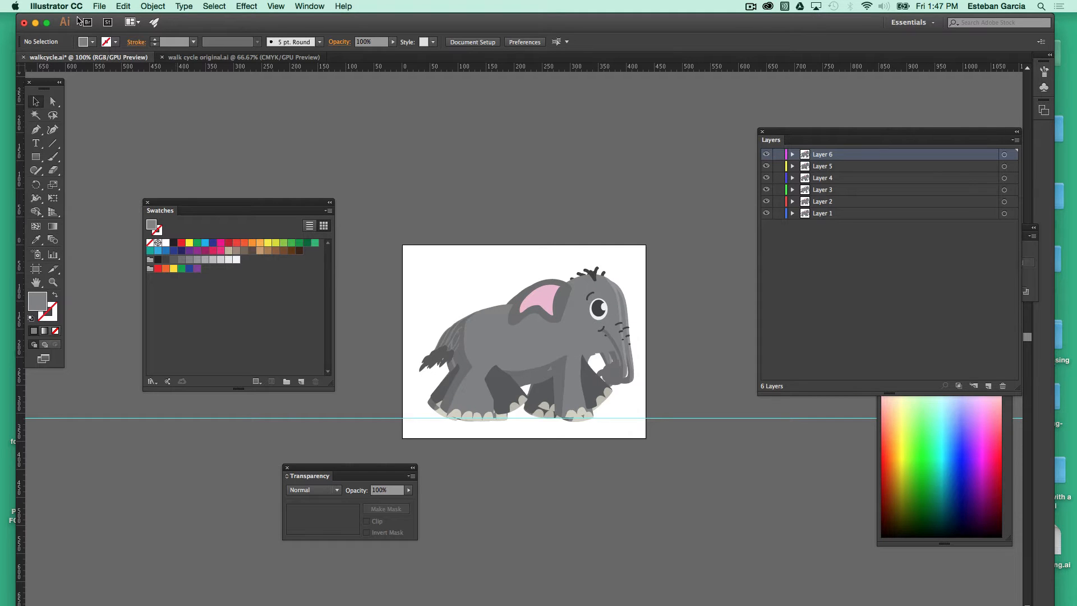
Step: Save the document as walkcycle.ai in the walkcycle folder on the Desktop, using the default Illustrator CC options
click(99, 6)
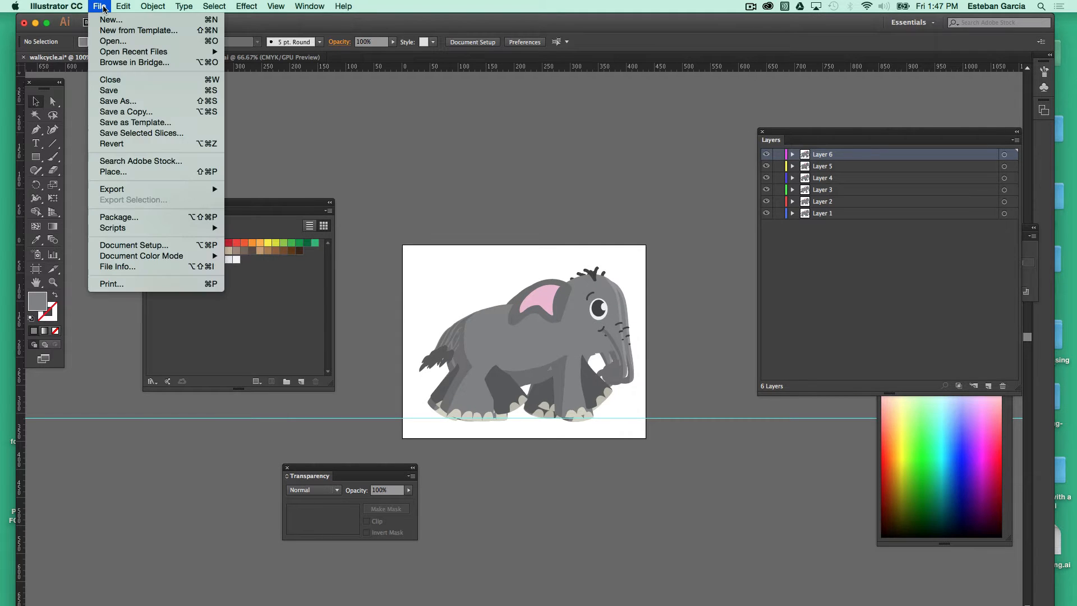
click(129, 101)
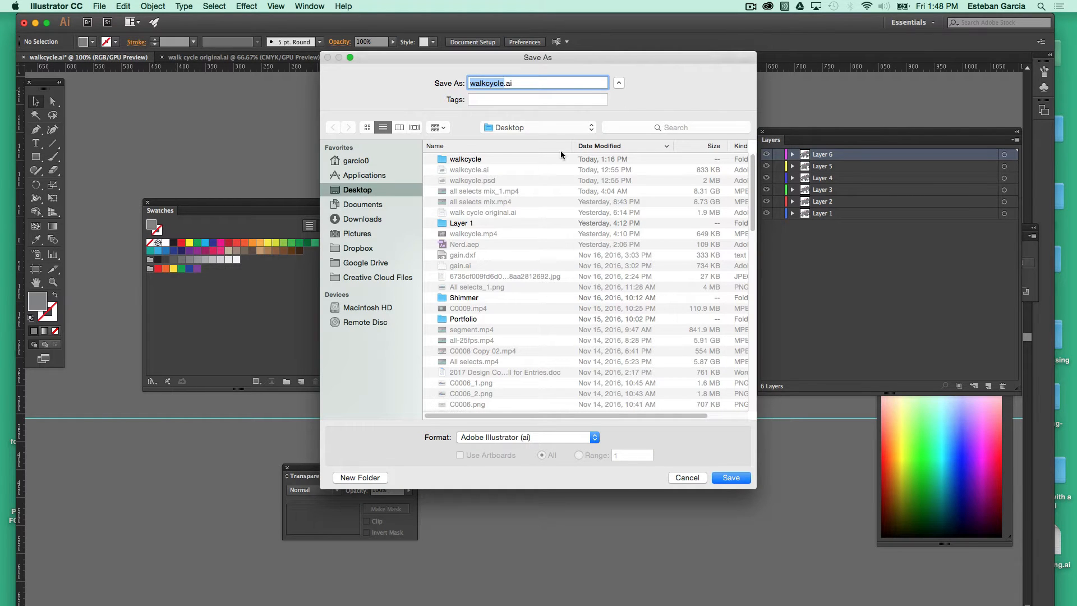
double_click(444, 162)
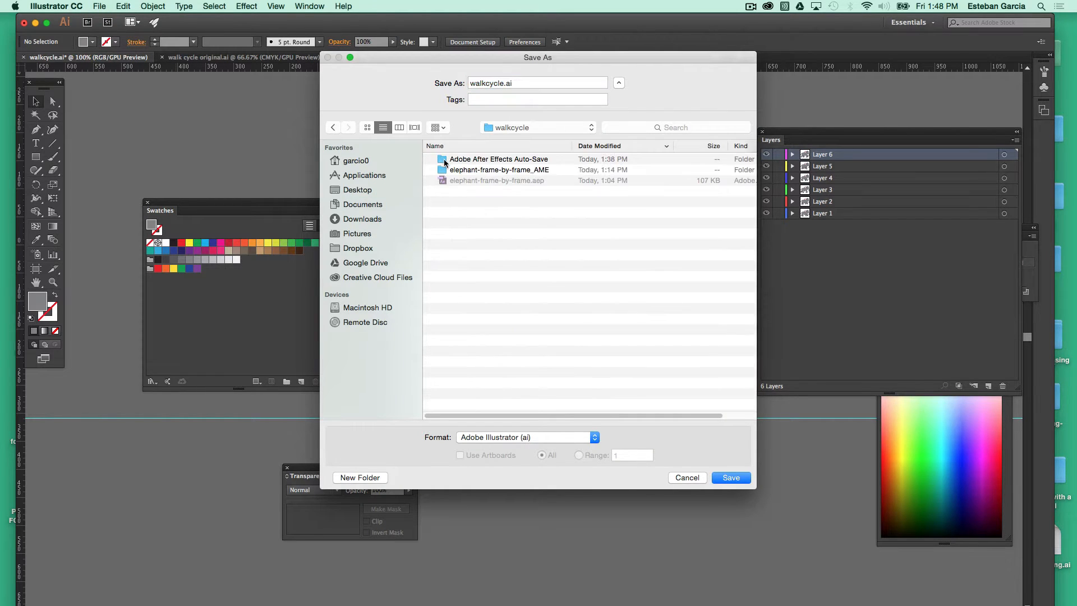
click(739, 481)
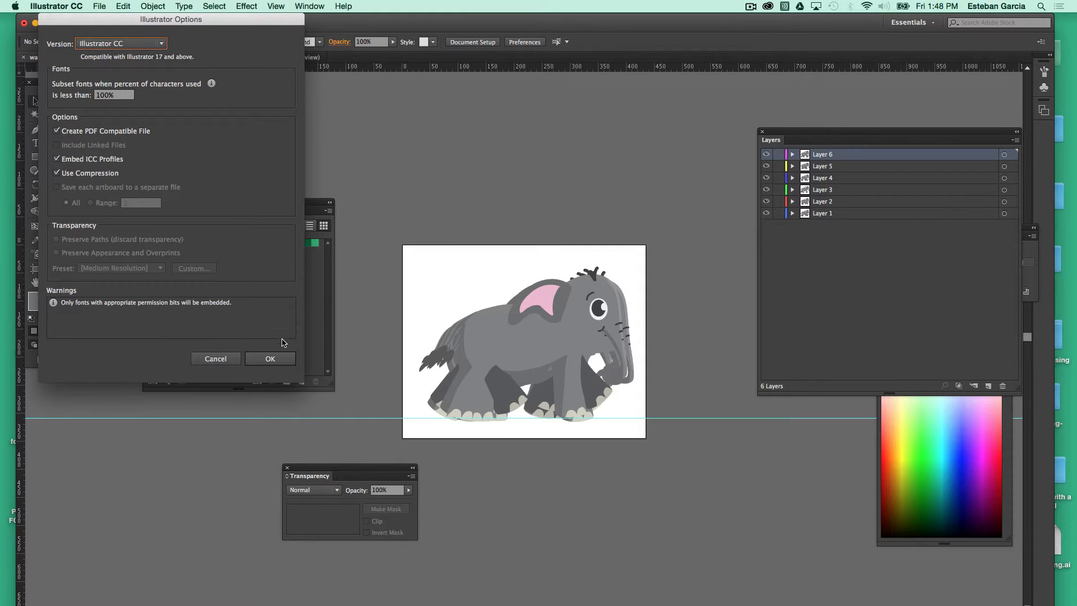
click(269, 358)
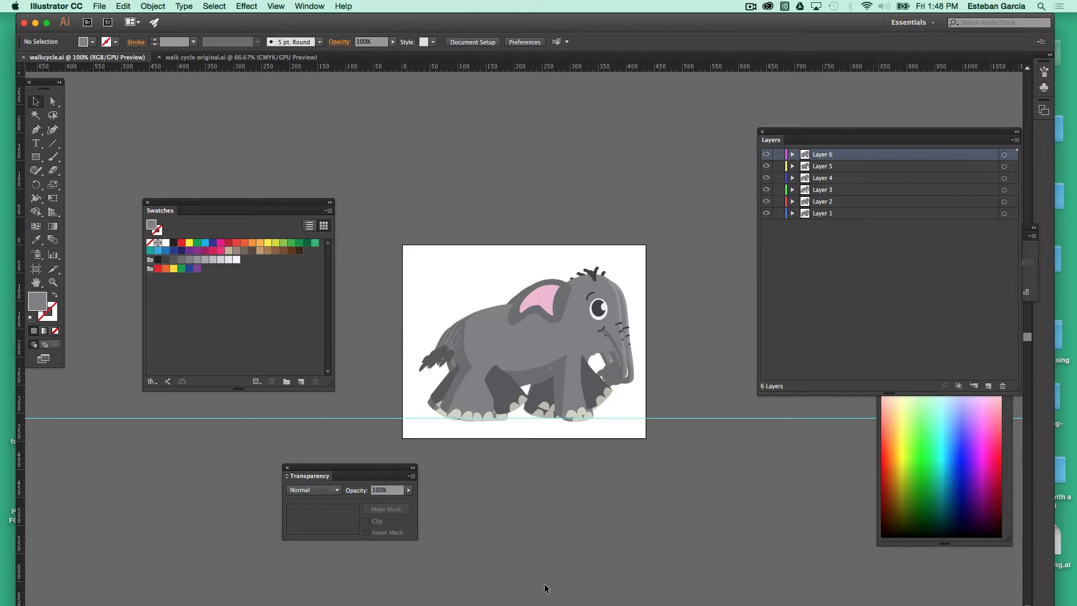
Step: Launch After Effects, start a new project, maximize the window, widen the Project panel and make the timeline taller
key(super+space)
text(after)
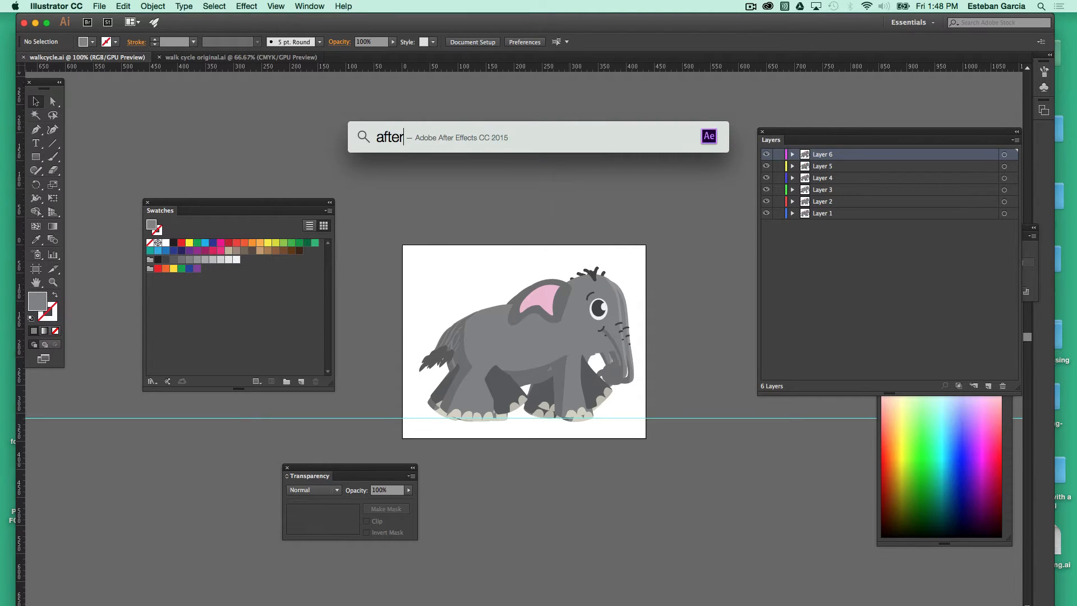
key(Return)
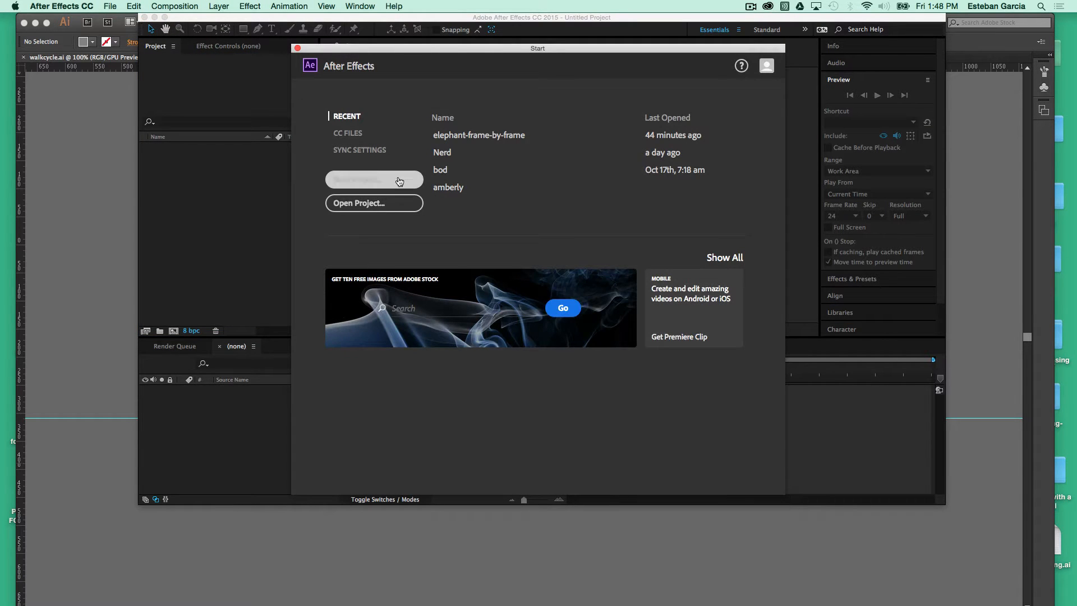
click(397, 186)
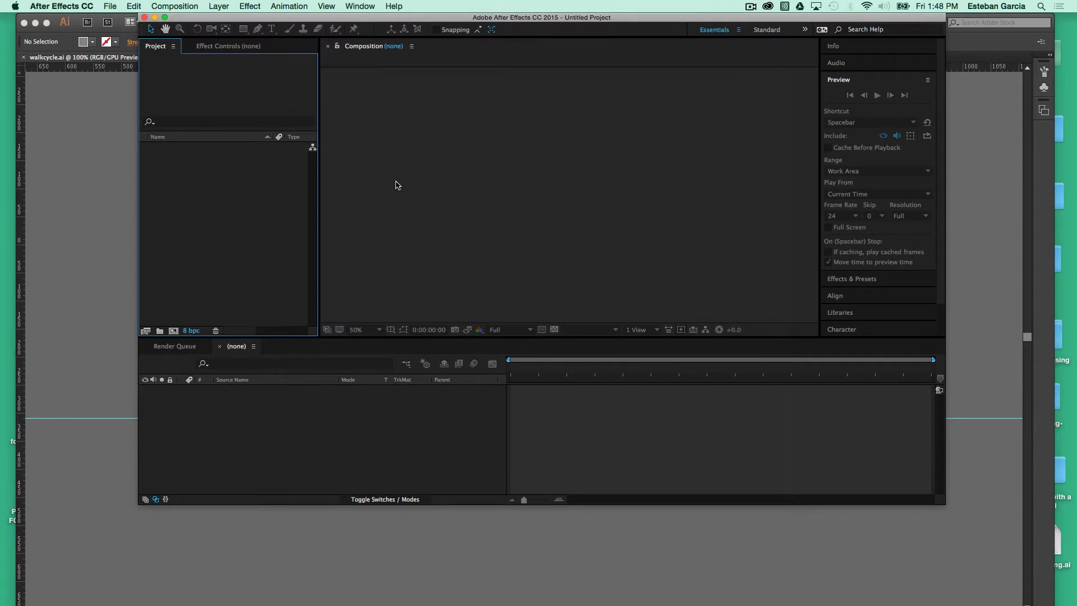
click(164, 18)
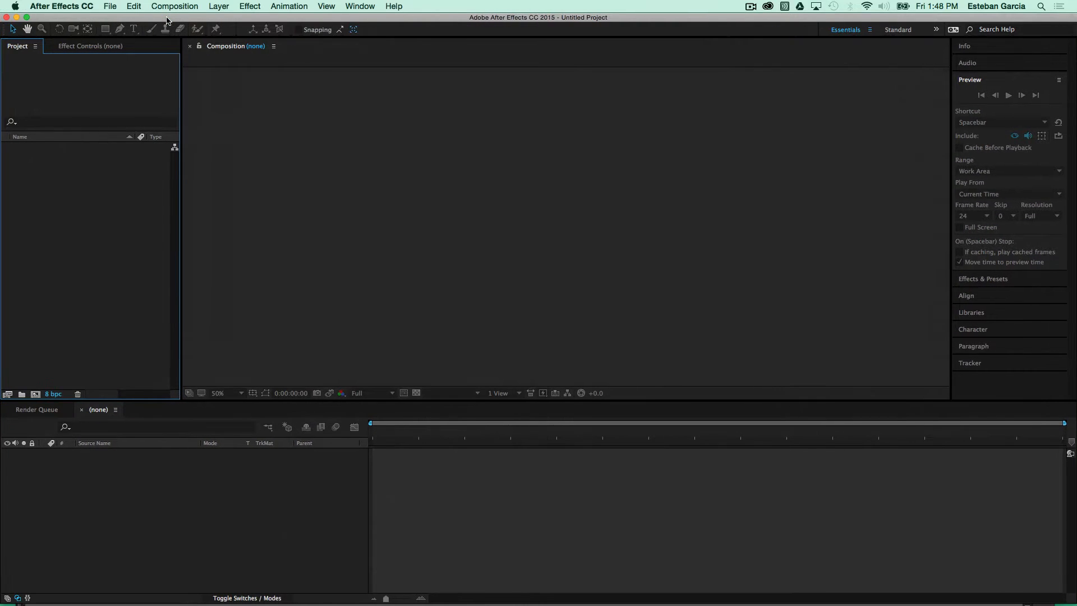
drag(181, 178, 239, 179)
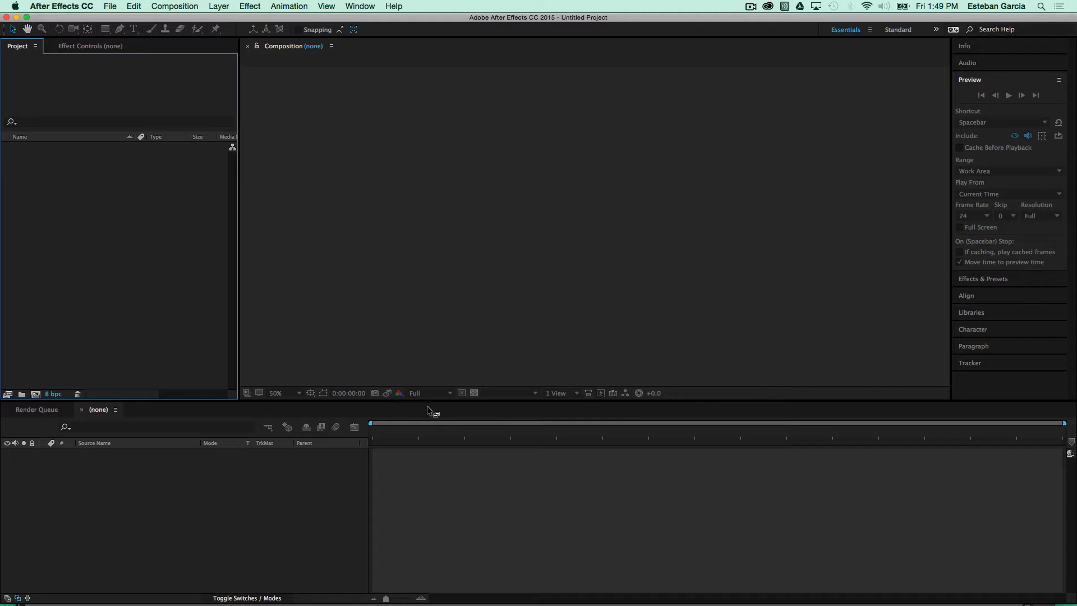
drag(428, 400, 429, 358)
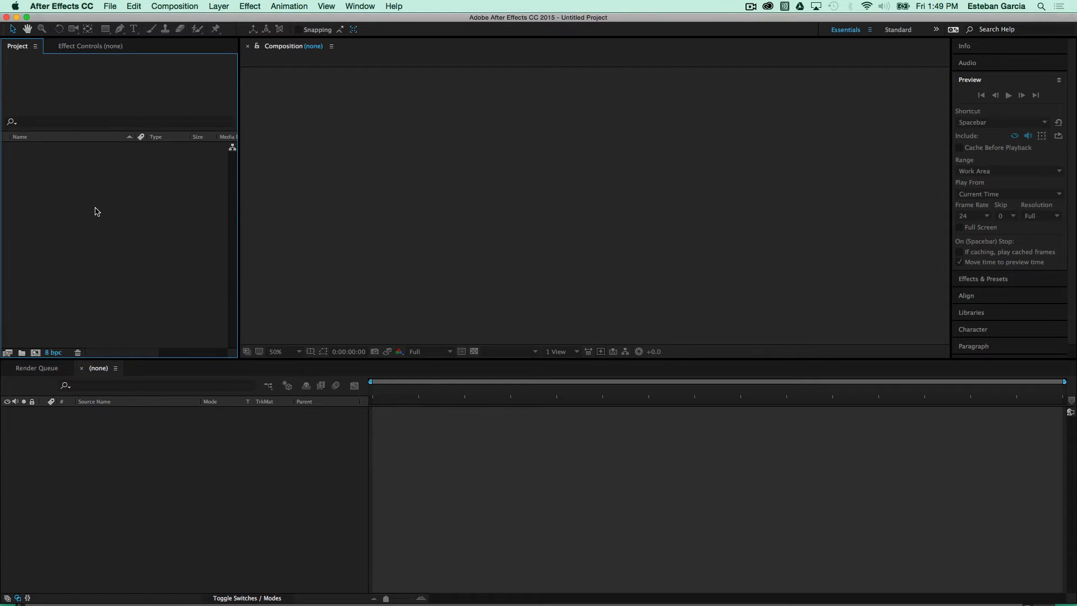
Step: Import walkcycle.ai from the walkcycle folder on the Desktop as Composition - Retain Layer Sizes
right_click(96, 211)
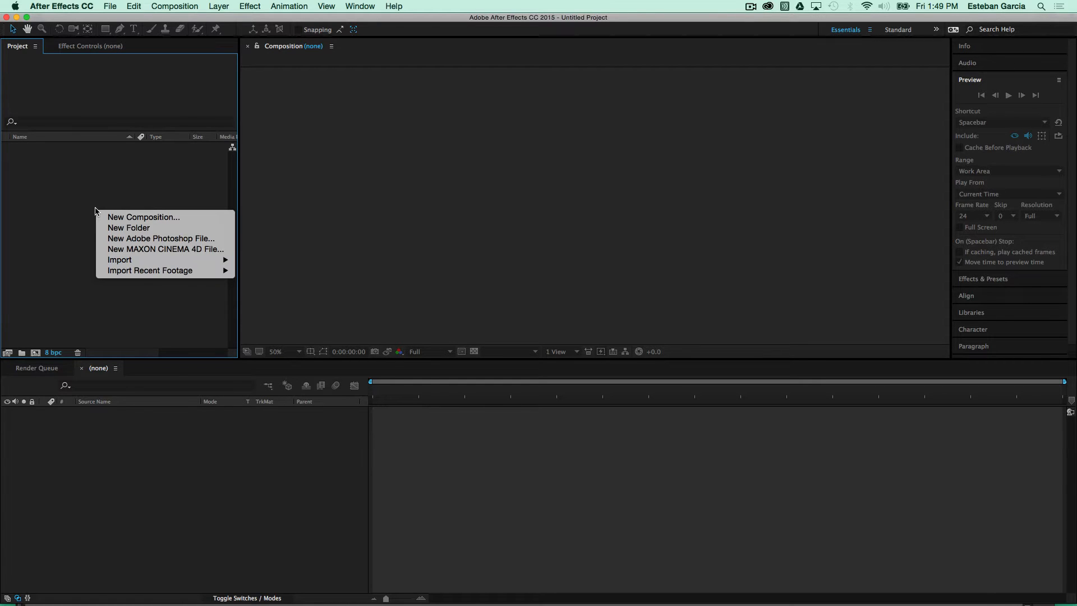
mouse_move(128, 264)
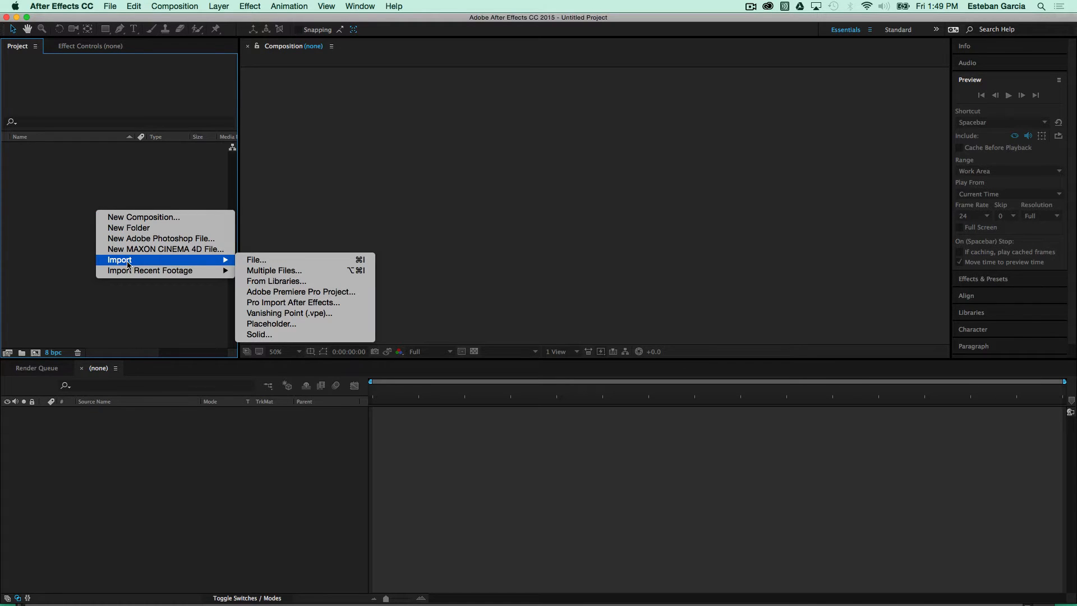
click(259, 262)
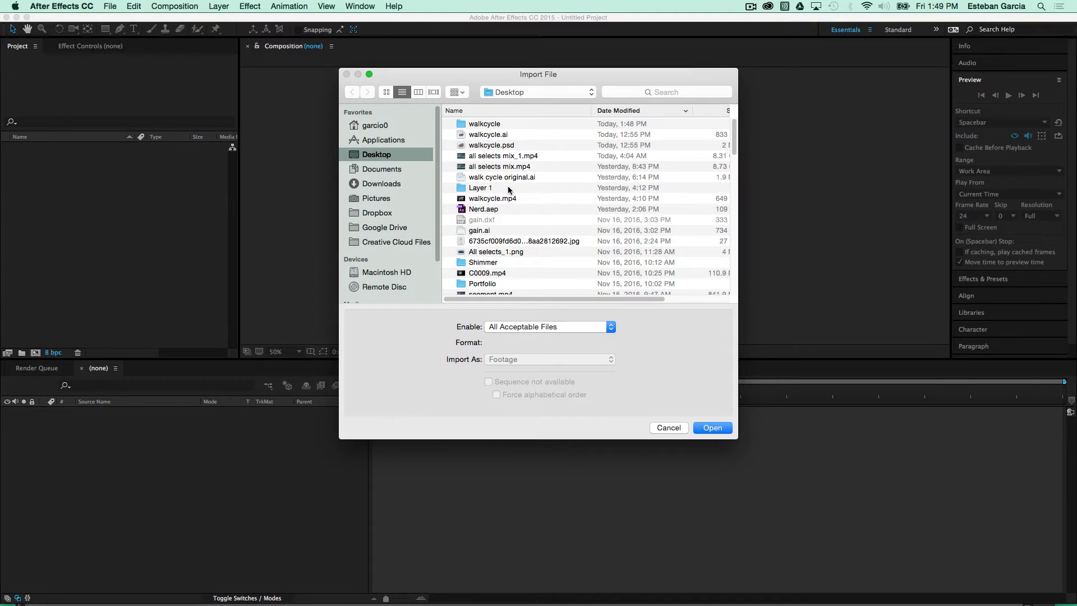
double_click(486, 124)
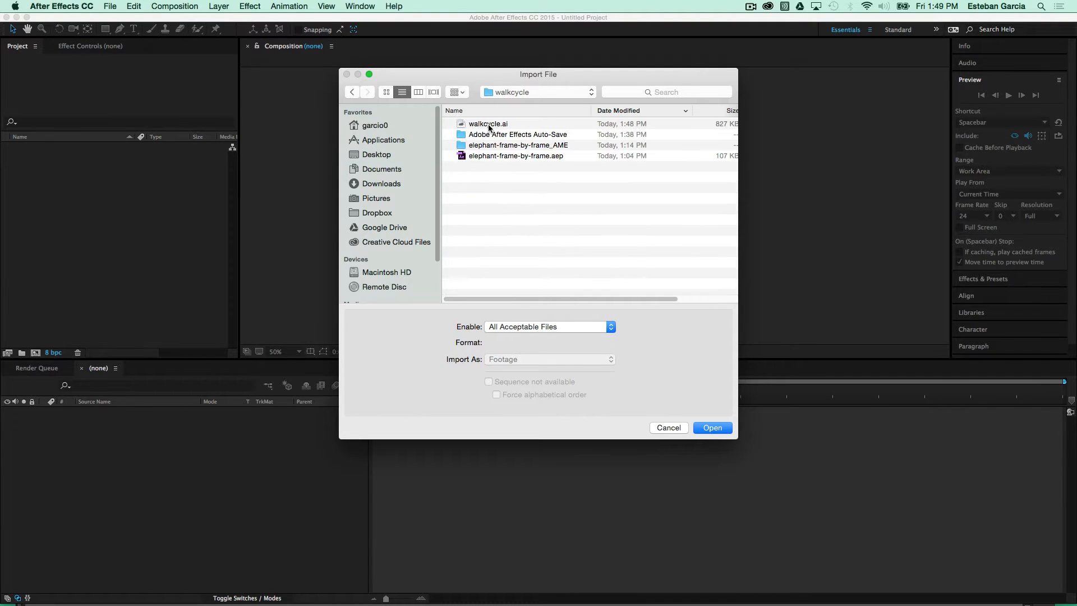
click(488, 129)
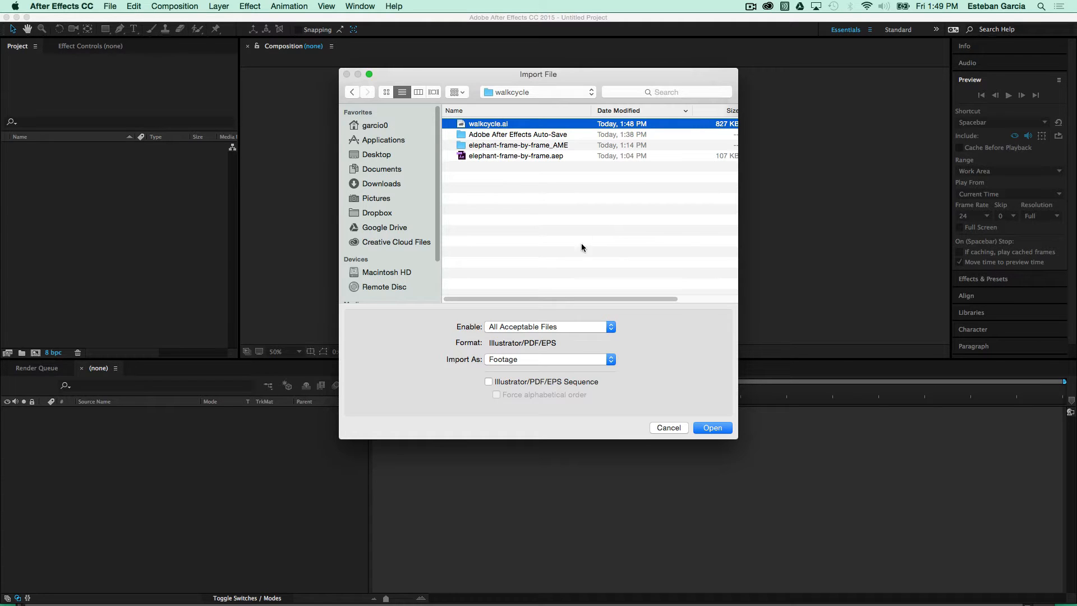
click(499, 361)
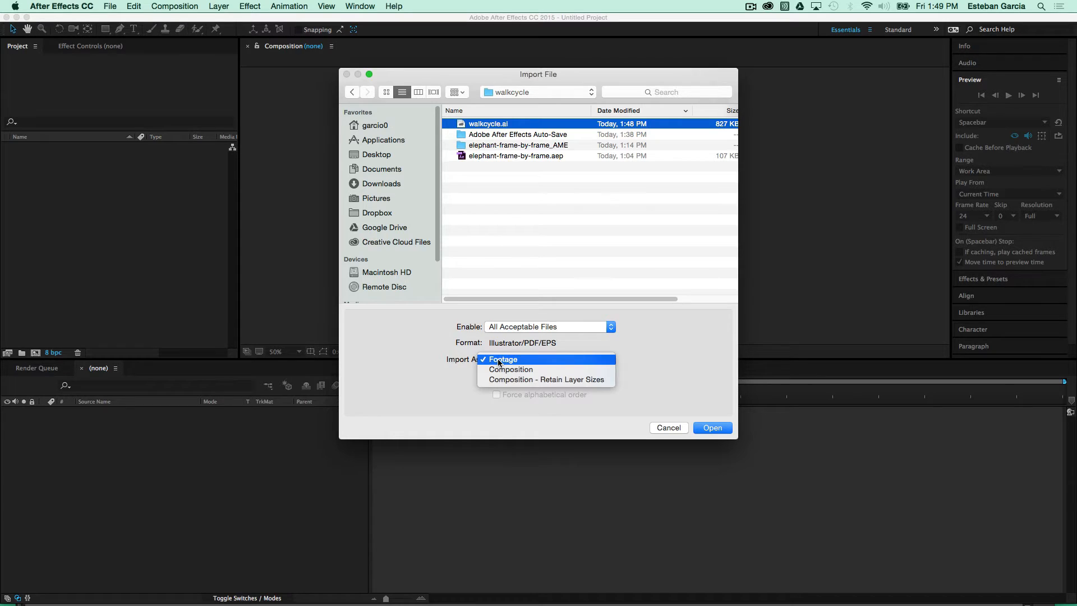
click(573, 381)
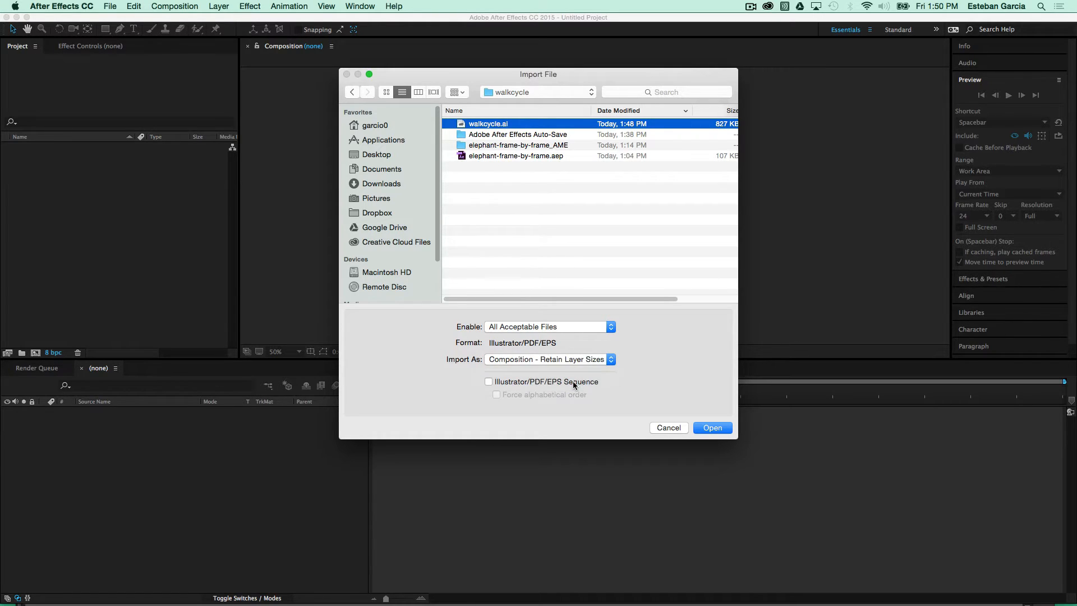
click(712, 428)
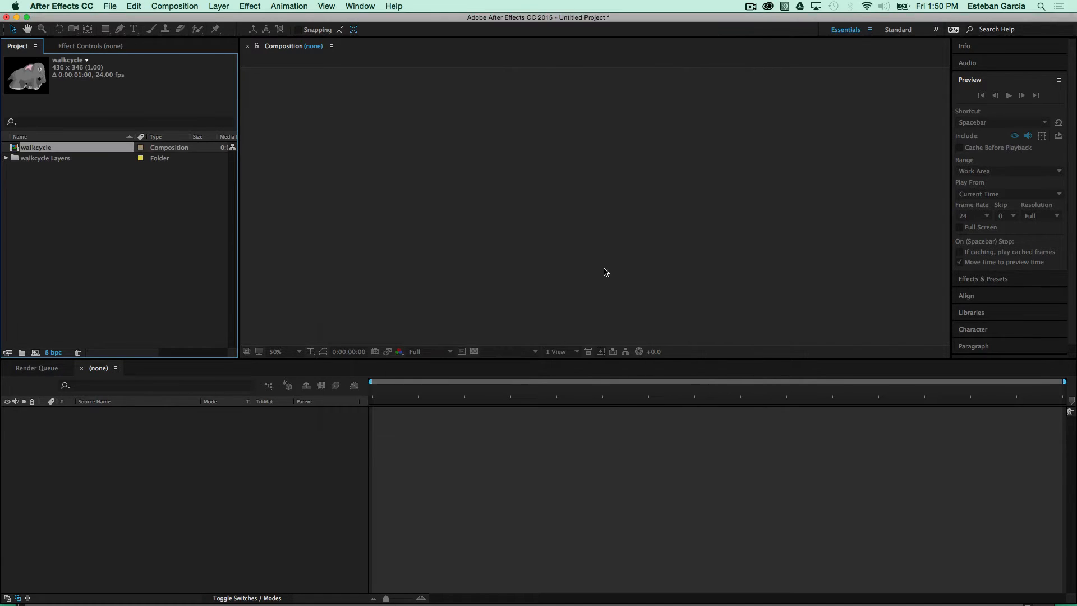
Step: Check the contents of the walkcycle Layers folder, then open the walkcycle composition and preview its playback
click(5, 159)
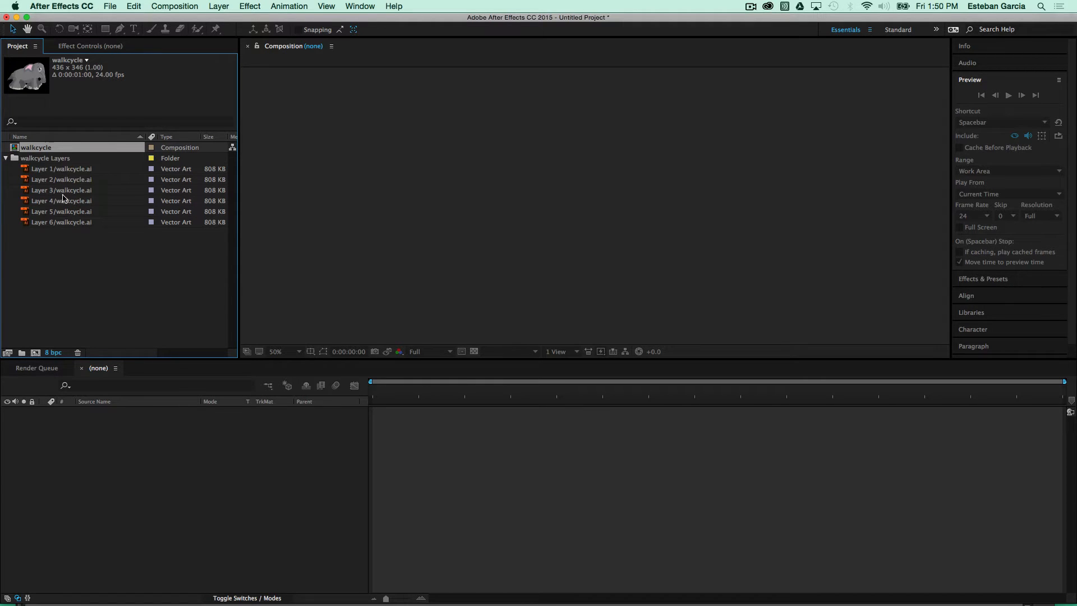
click(6, 158)
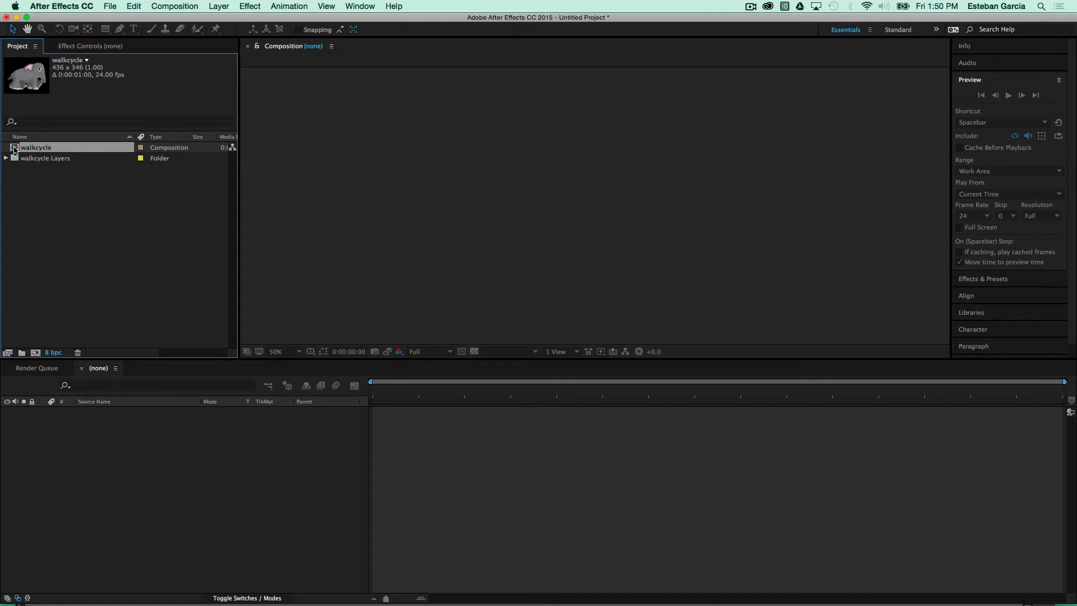
double_click(14, 149)
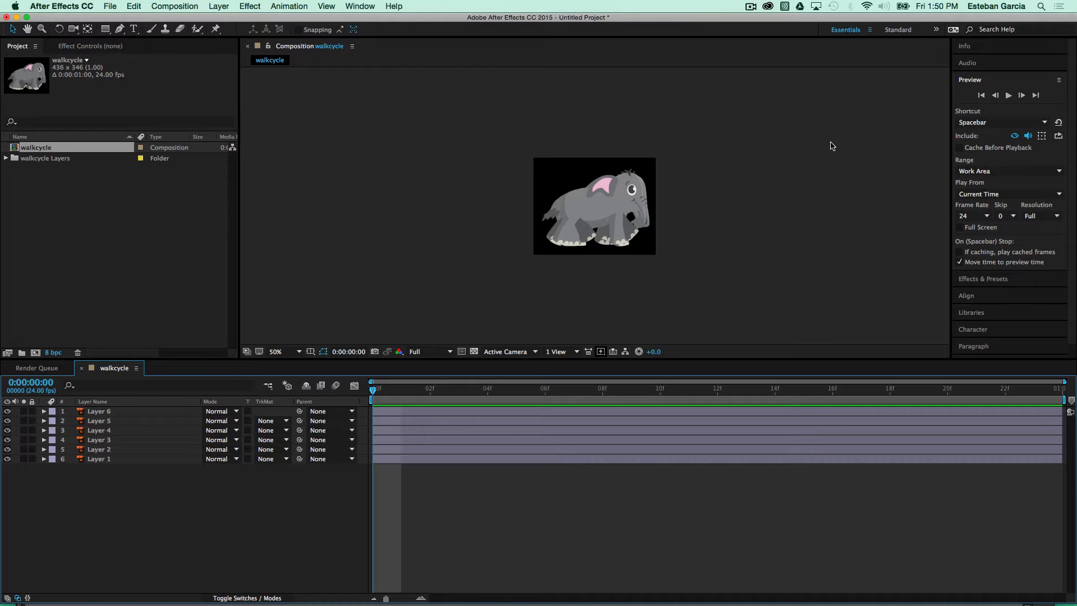
click(1008, 95)
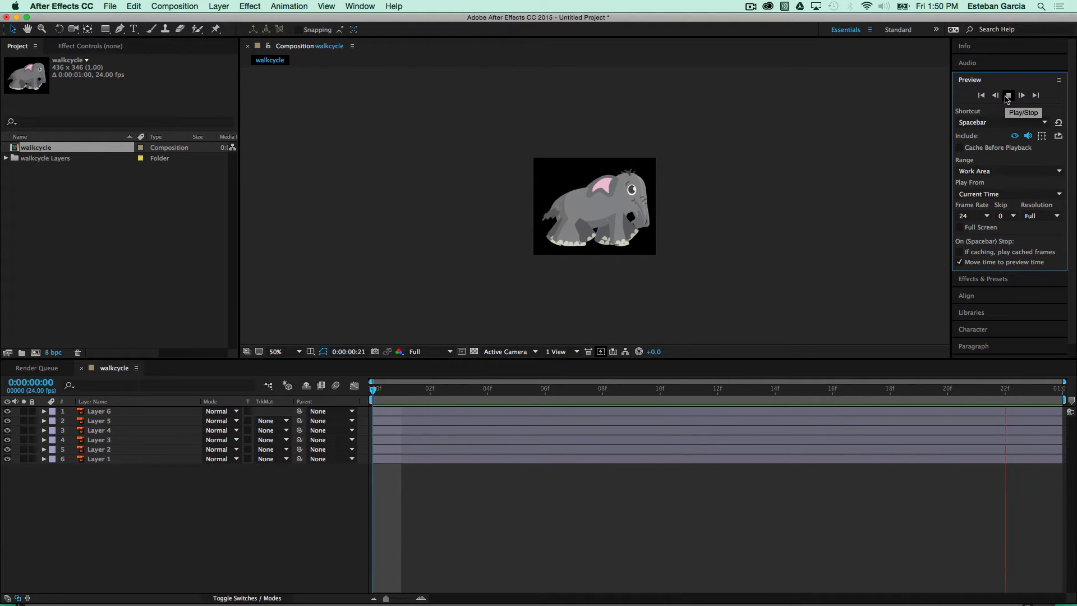
key(space)
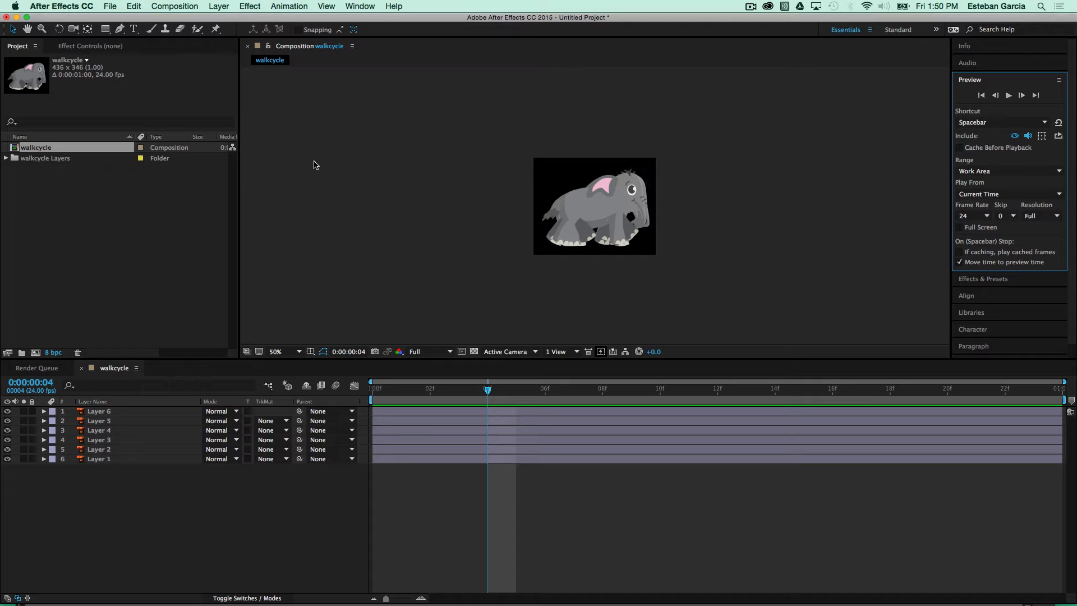
Step: Set the walkcycle composition's size to 1280 px wide and 720 px high in its composition settings
click(190, 6)
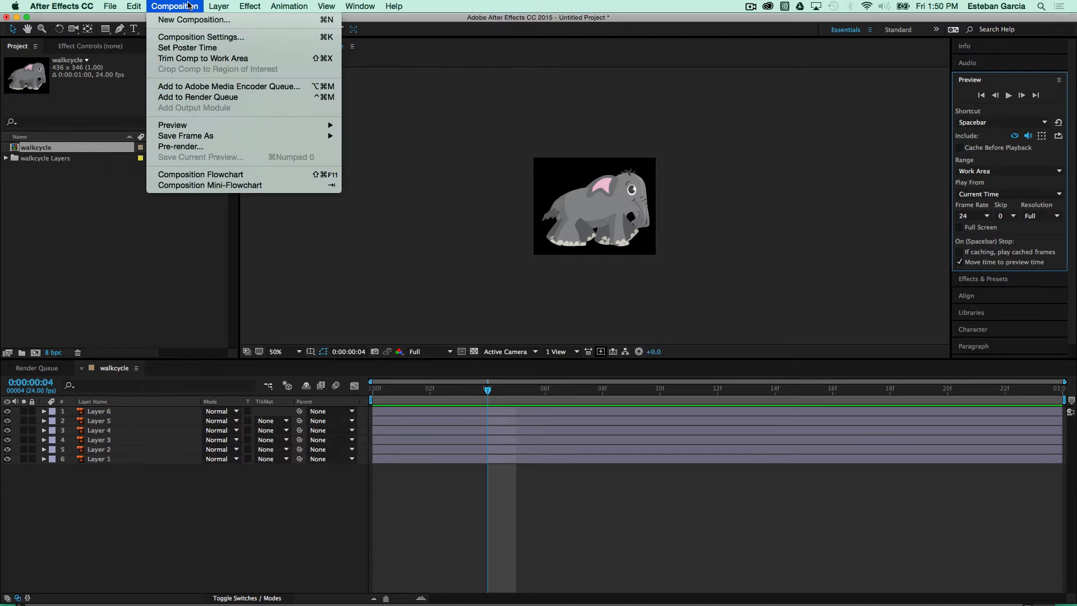
click(203, 40)
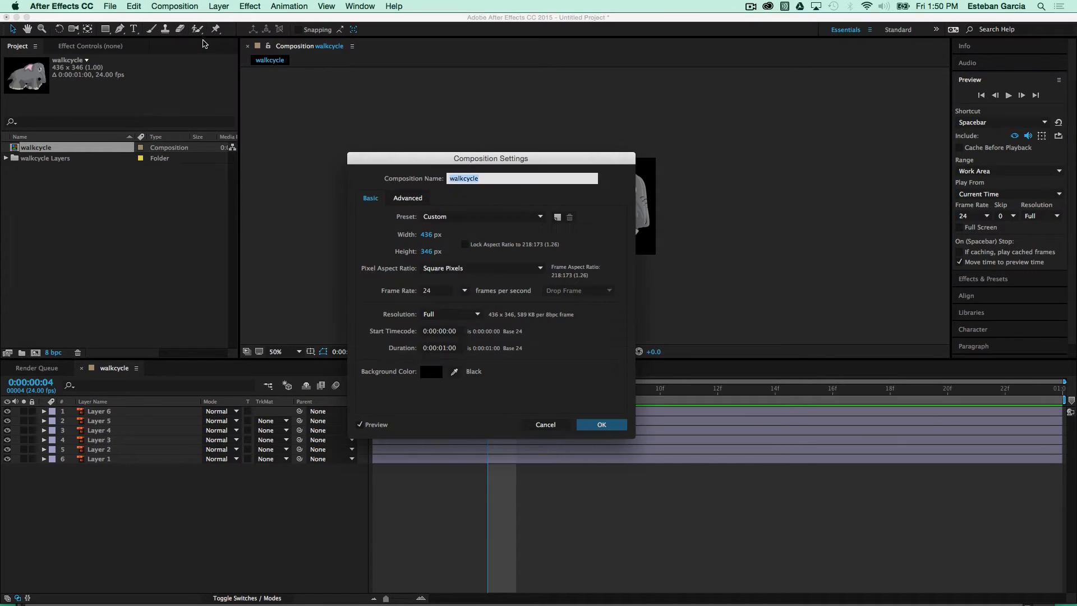
drag(445, 162, 596, 97)
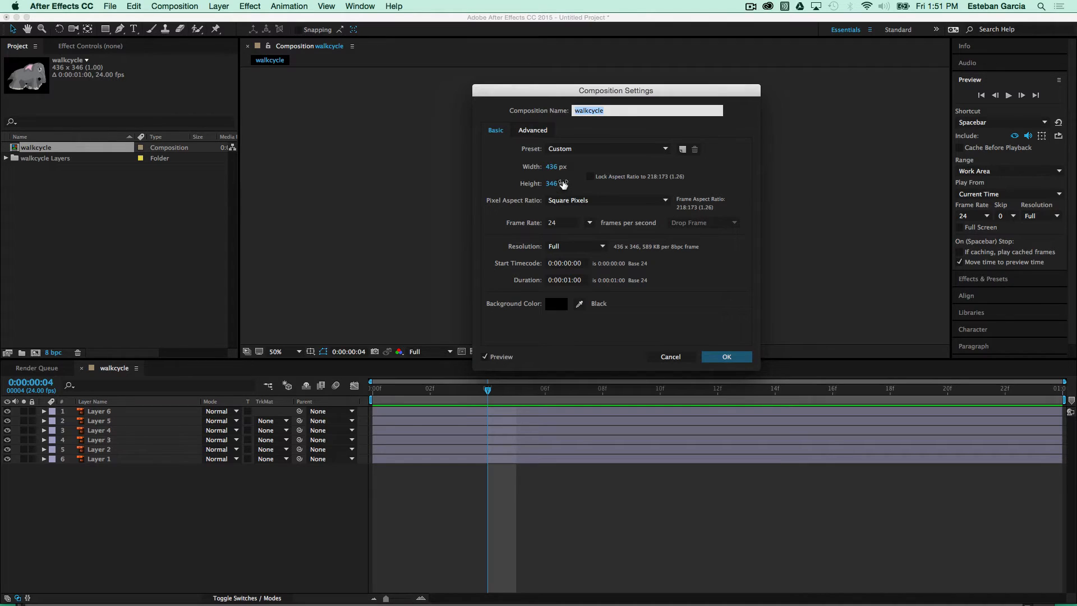
click(552, 167)
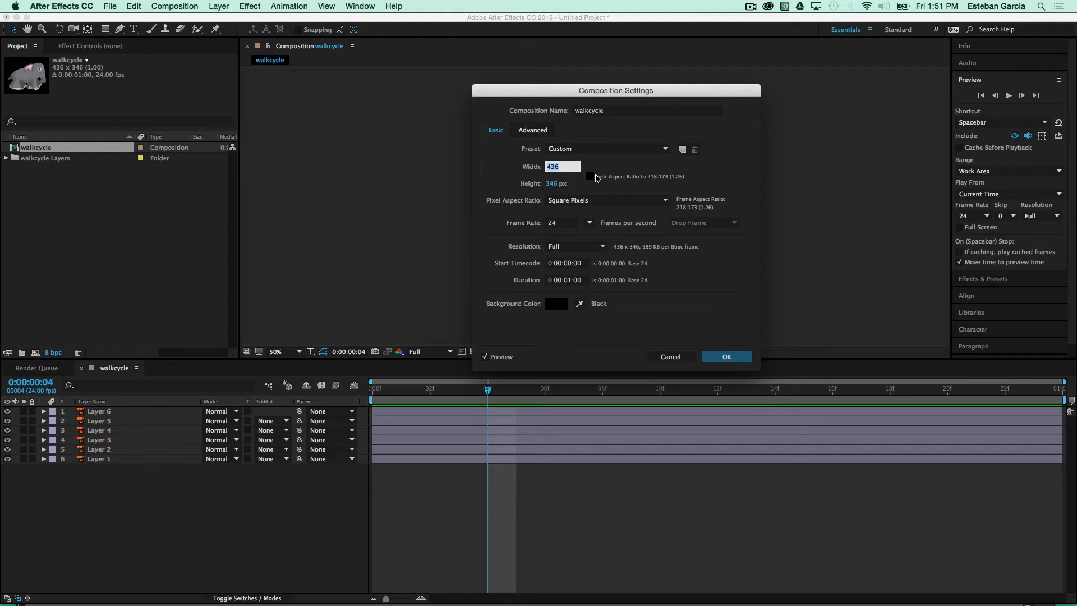
text(1280)
click(553, 184)
text(720)
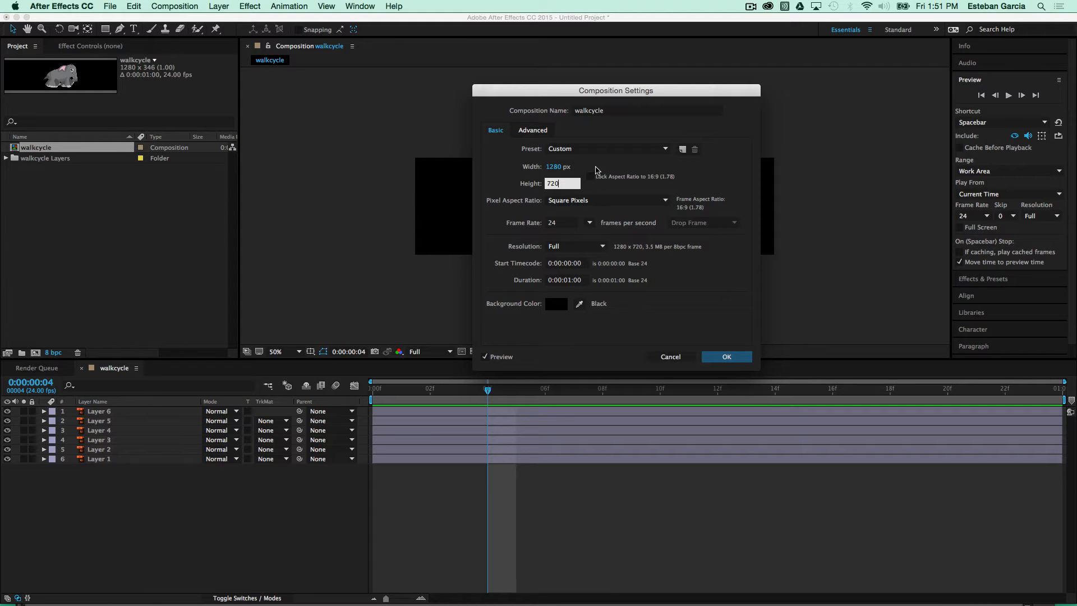
key(Return)
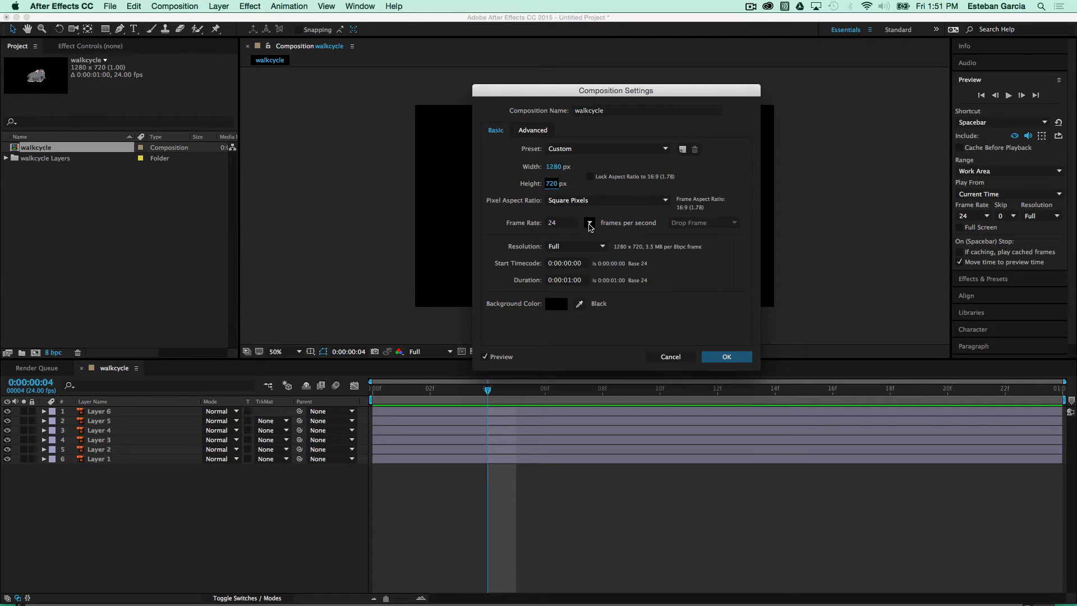
Step: Set the walkcycle composition's frame rate to 15 frames per second and apply the settings
click(589, 225)
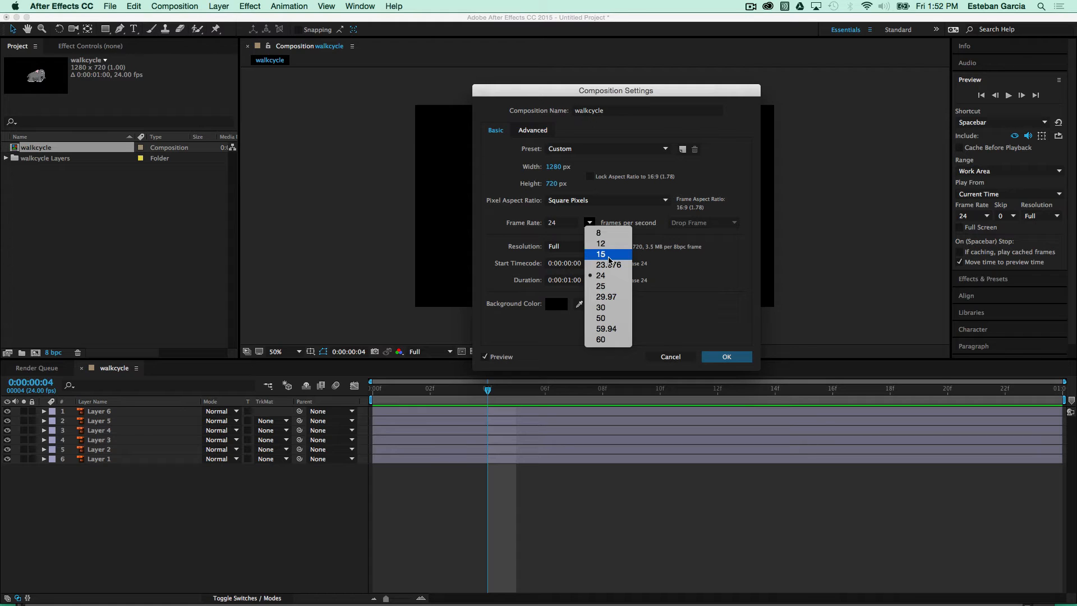
click(609, 257)
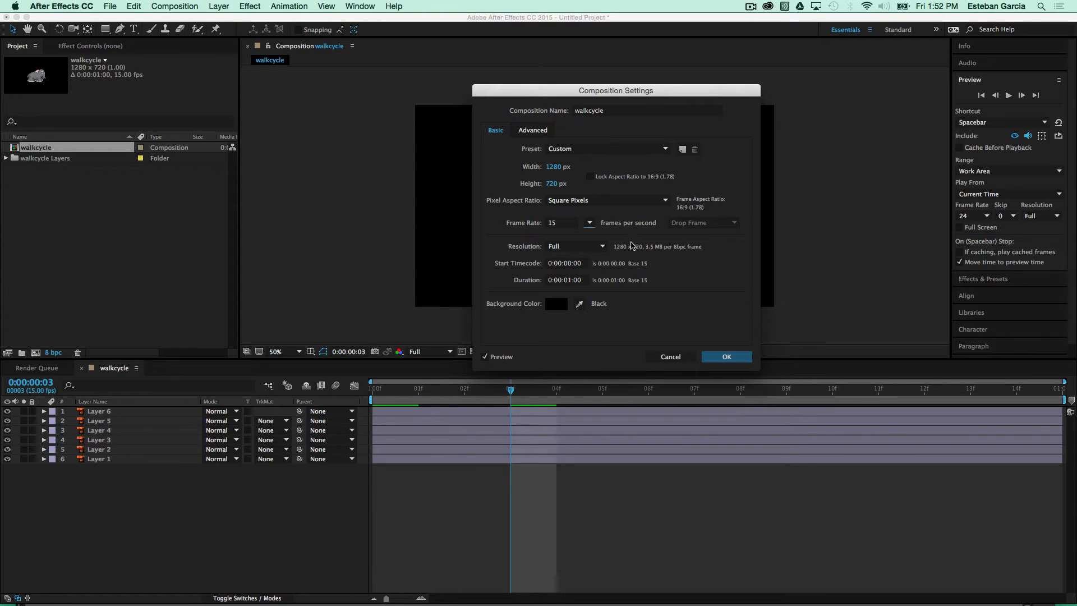
drag(570, 94, 726, 93)
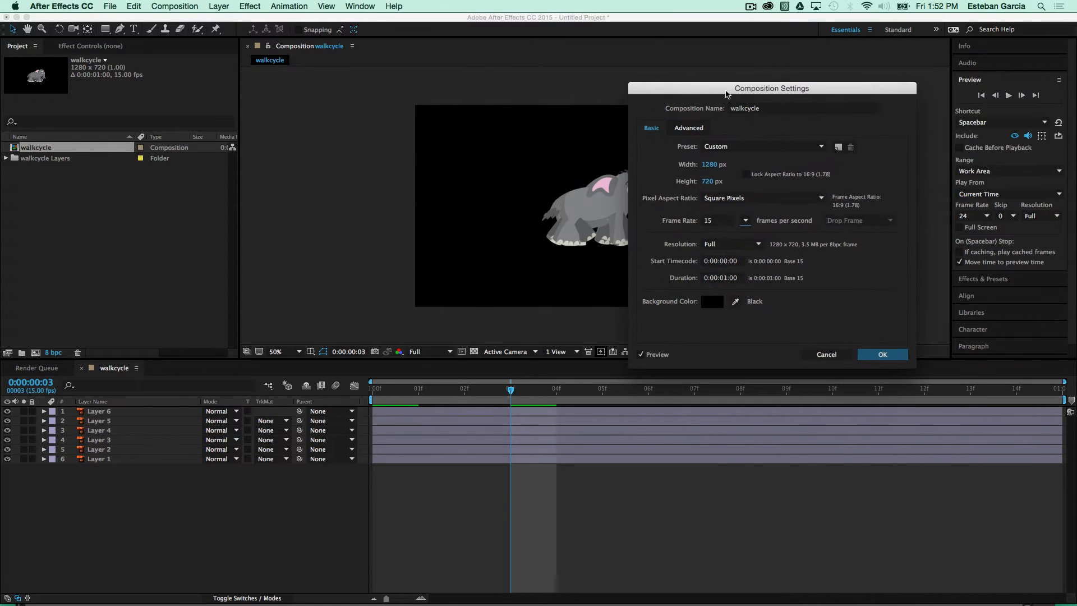
click(888, 354)
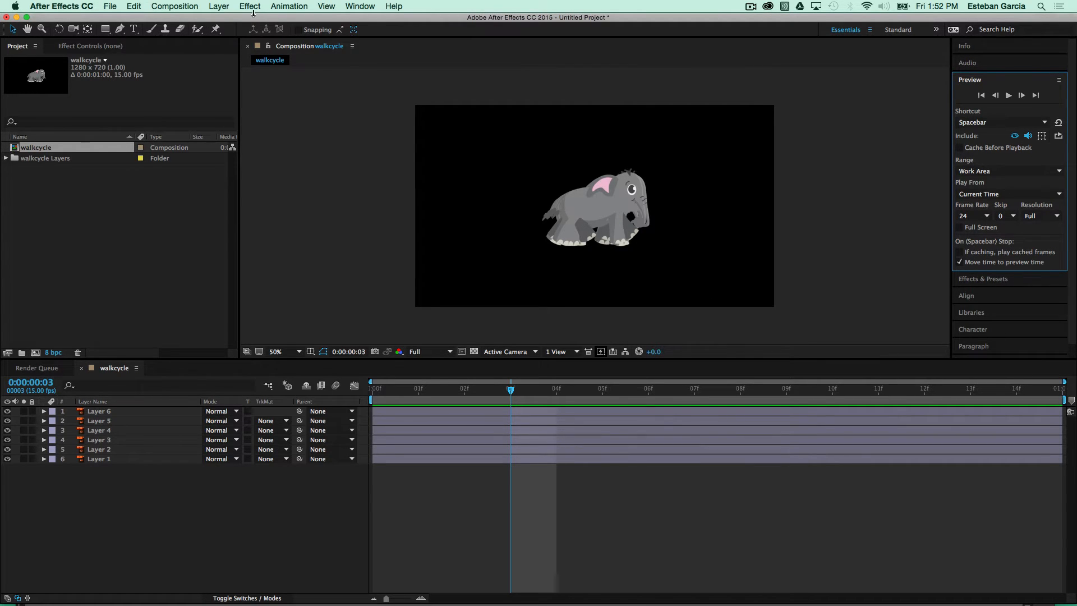
Step: Review the start timecode and duration in the walkcycle composition's settings
click(187, 7)
click(198, 37)
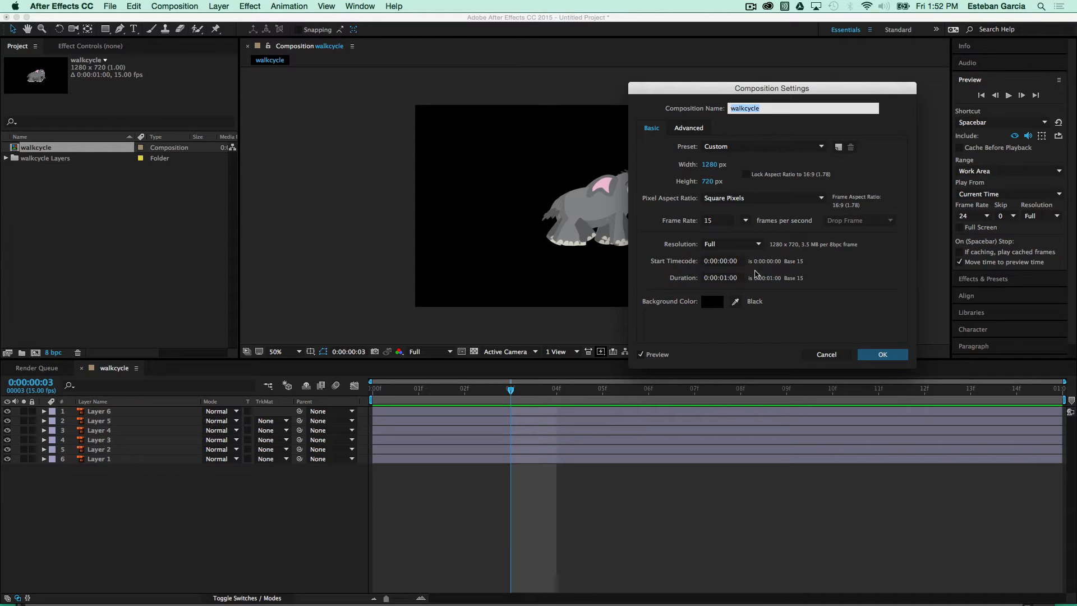
click(725, 281)
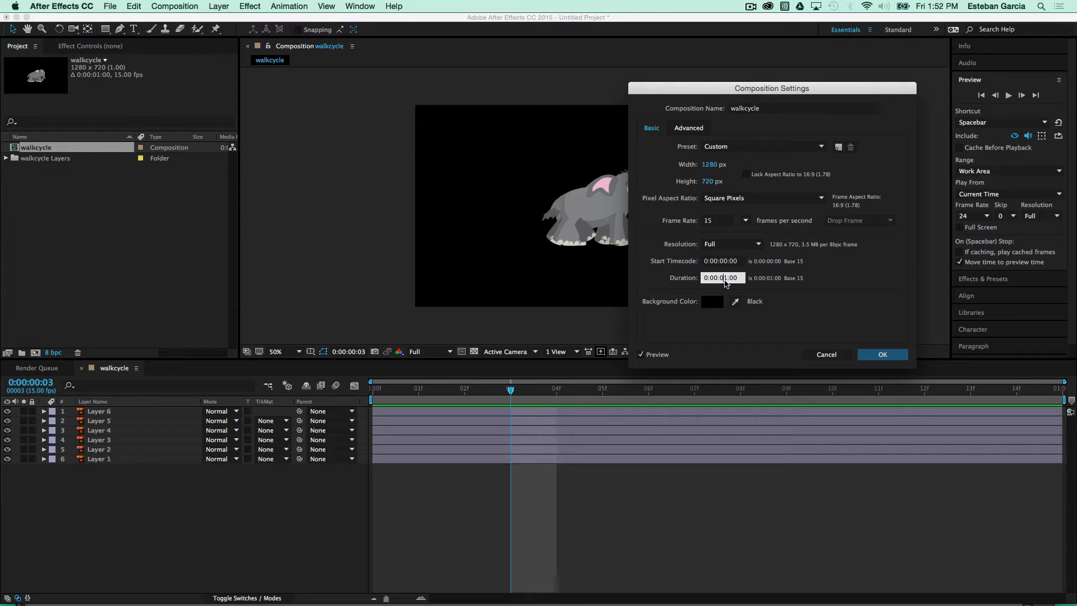
click(725, 263)
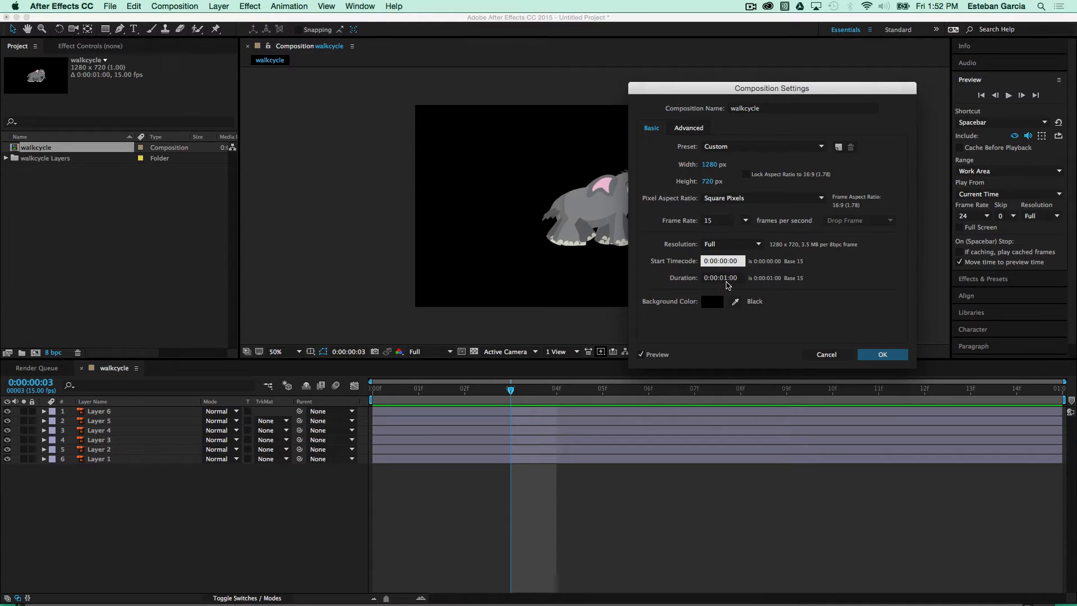
click(727, 282)
click(726, 280)
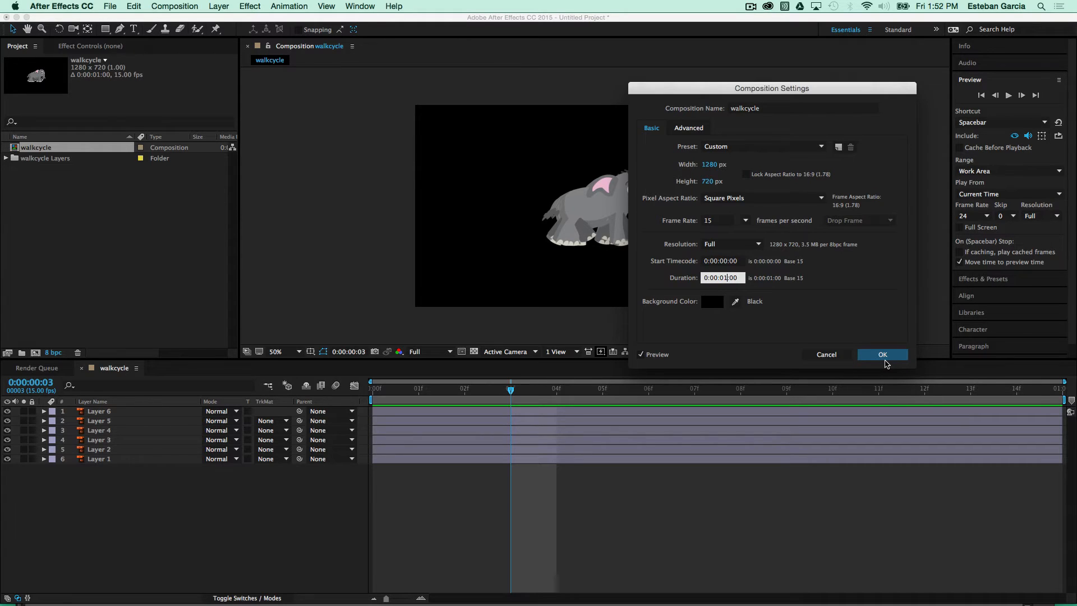
click(885, 358)
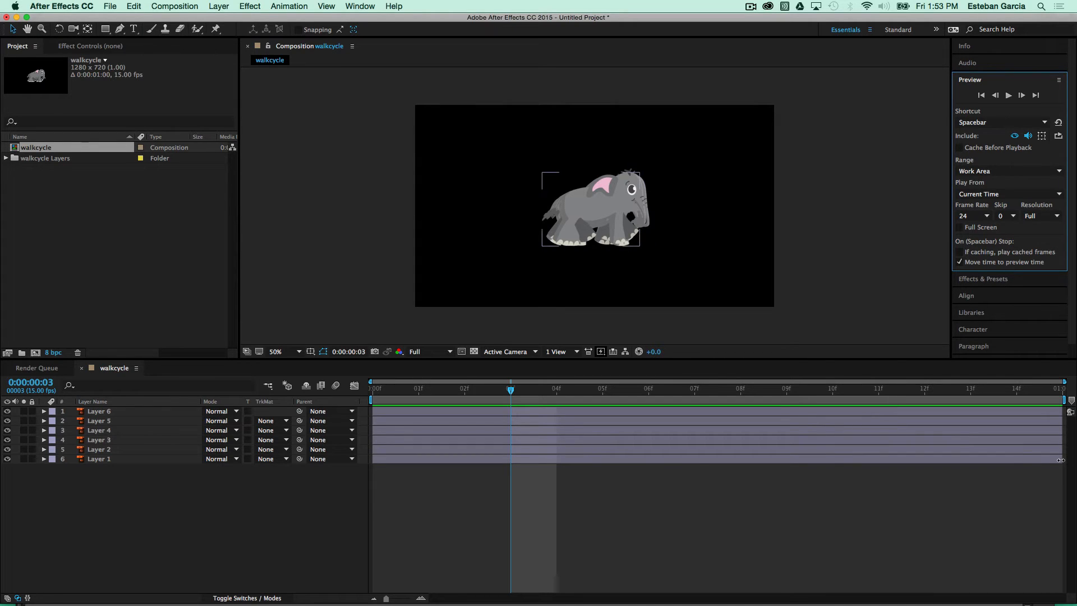
Step: Trim Layer 1 to one frame from 00f to 01f and Layer 2 to one frame from 01f to 02f
drag(1060, 460, 420, 469)
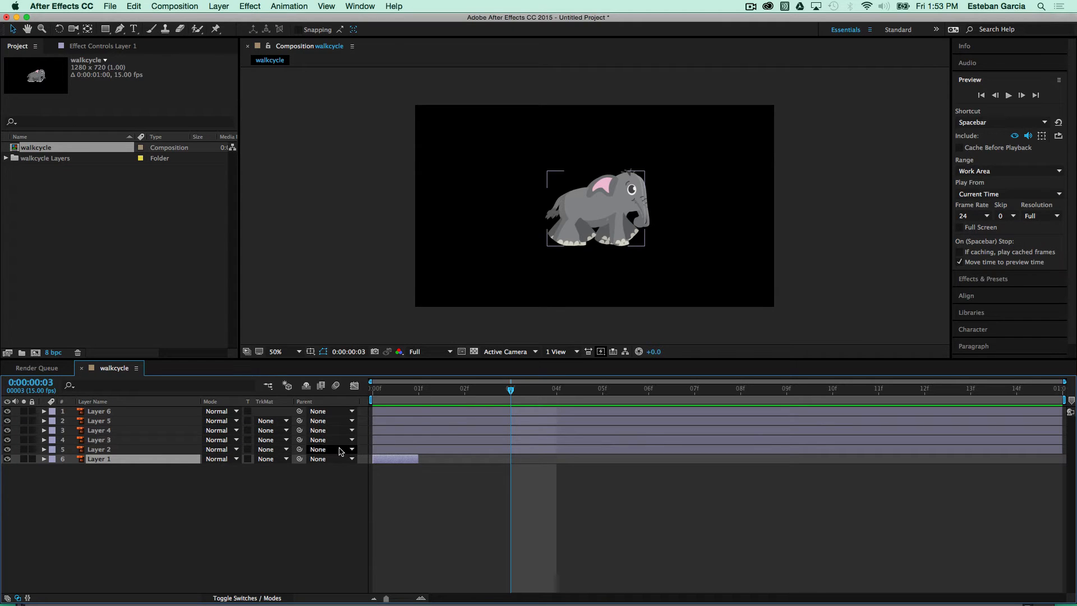
drag(371, 446, 419, 449)
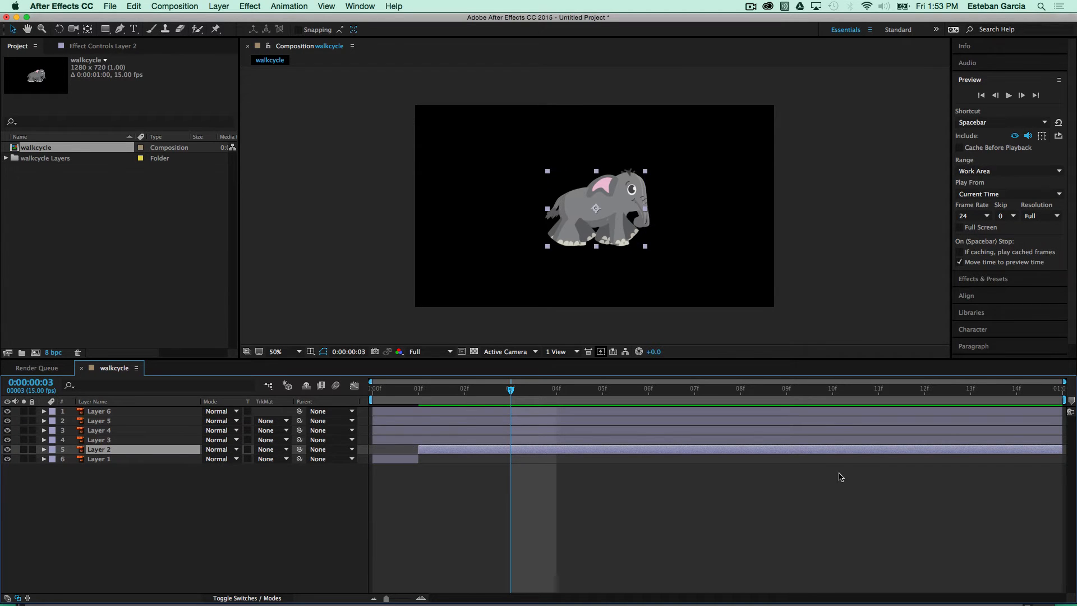
drag(1060, 449, 420, 451)
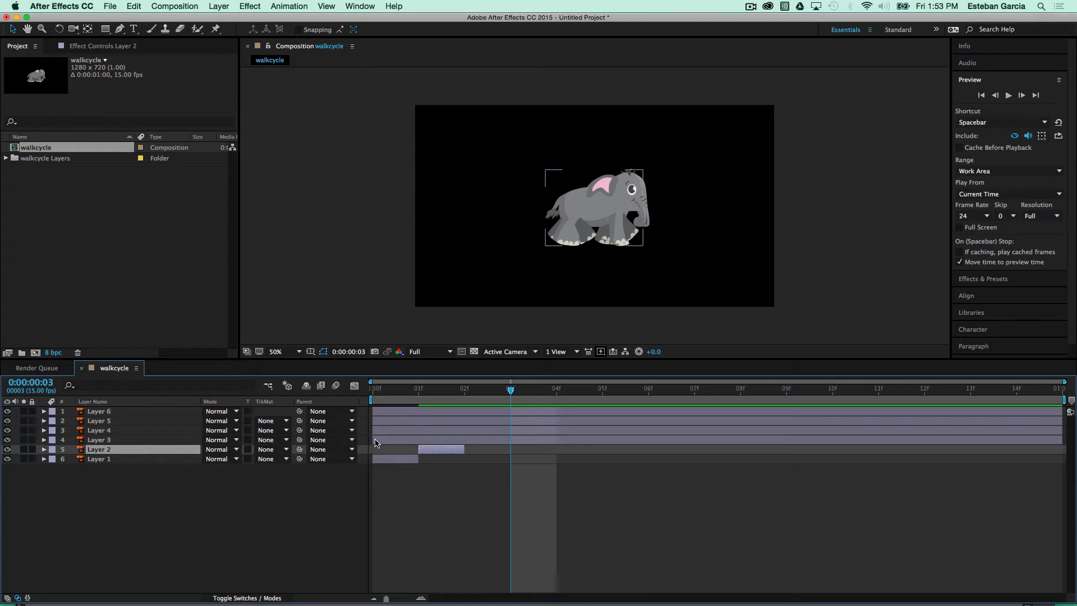
Step: Trim Layer 3 to one frame from 02f to 03f and Layer 4 to one frame from 03f to 04f
drag(373, 440, 458, 445)
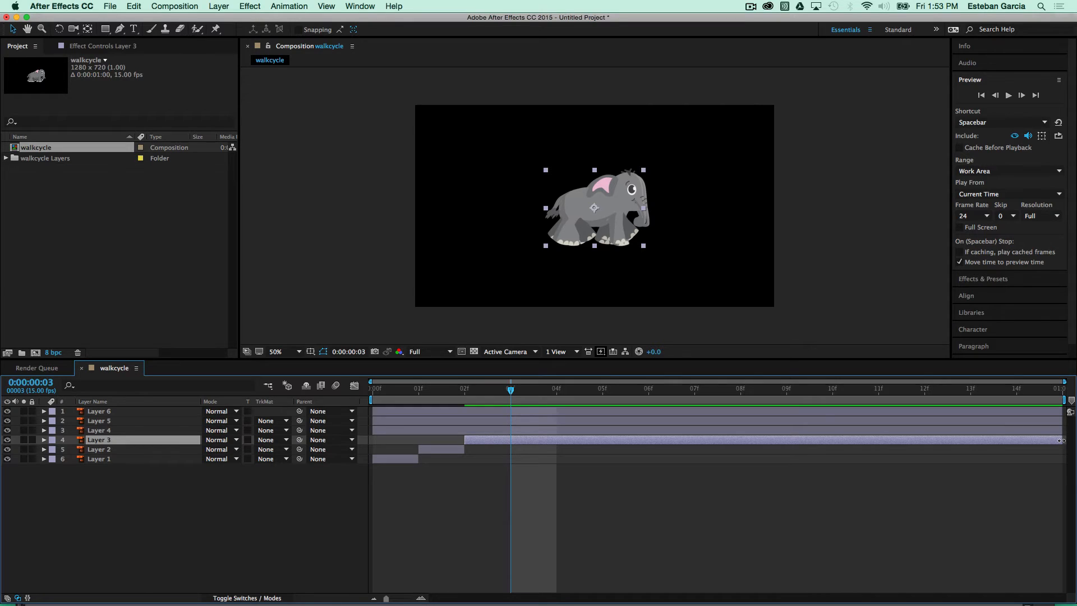
drag(1061, 441, 510, 441)
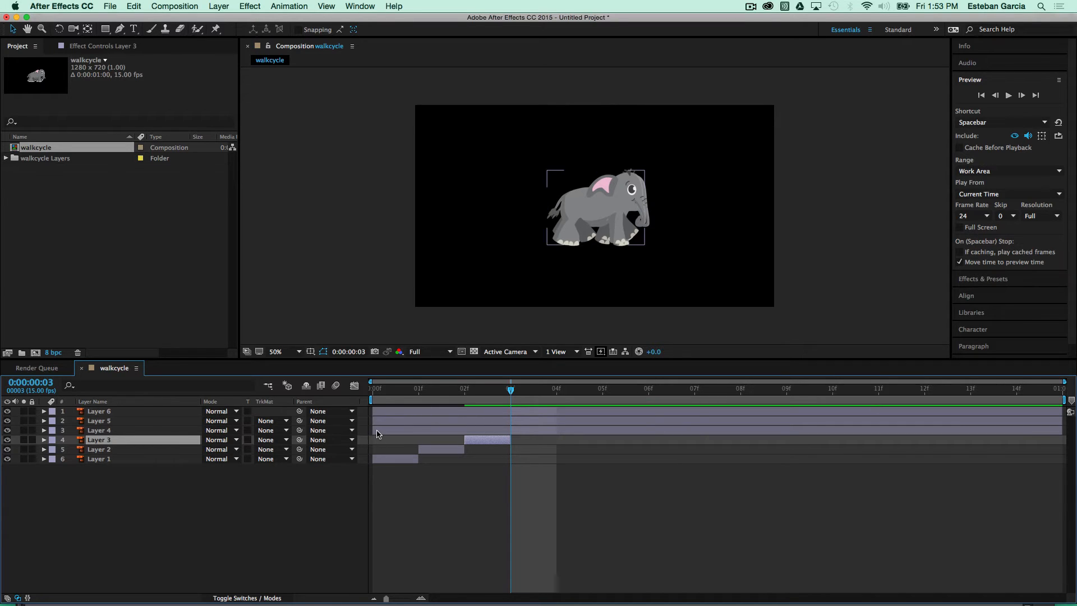
drag(378, 433, 510, 434)
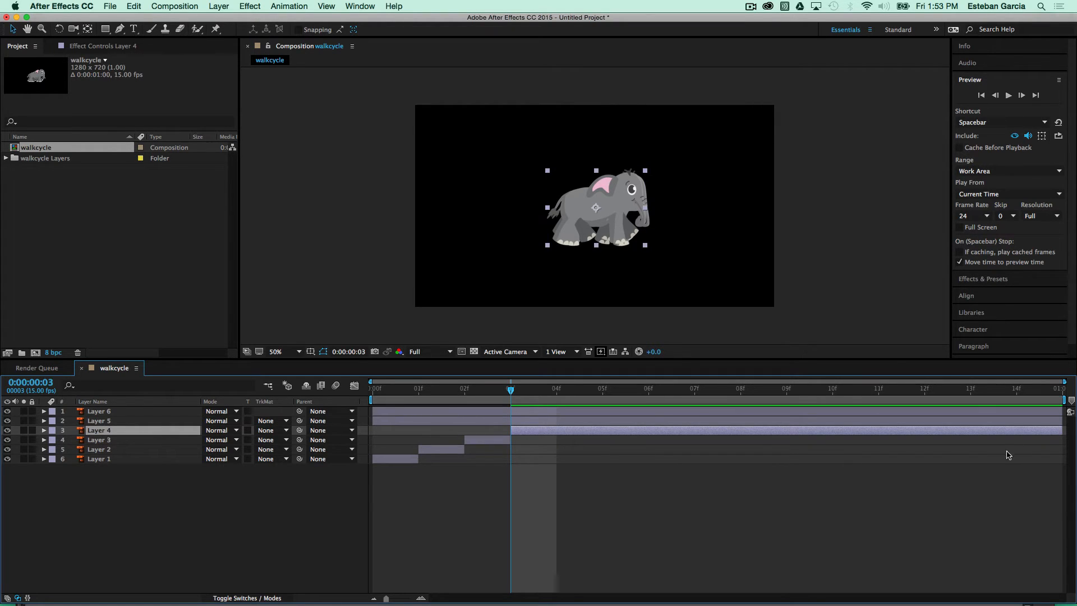
drag(1061, 434, 557, 433)
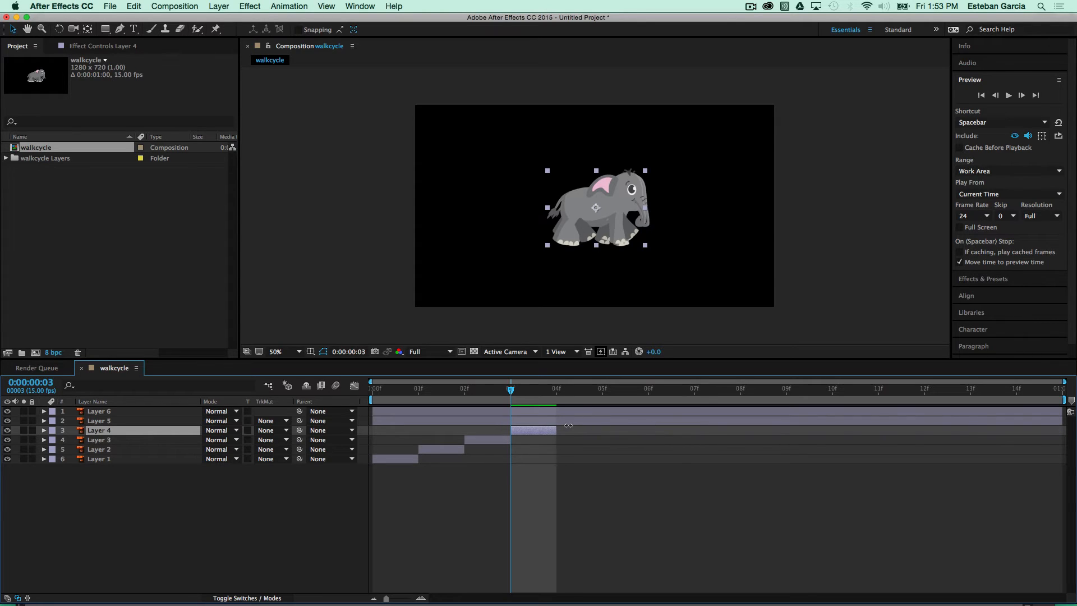
Step: Trim Layer 5 to one frame from 04f to 05f and Layer 6 to one frame from 05f to 06f
drag(378, 420, 557, 420)
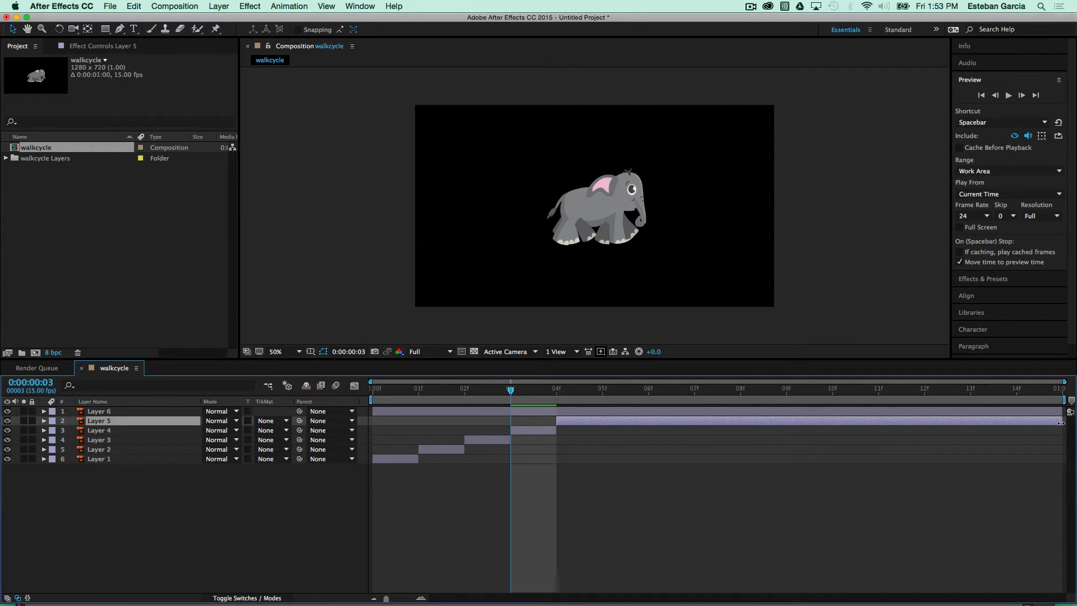
drag(1062, 424, 602, 421)
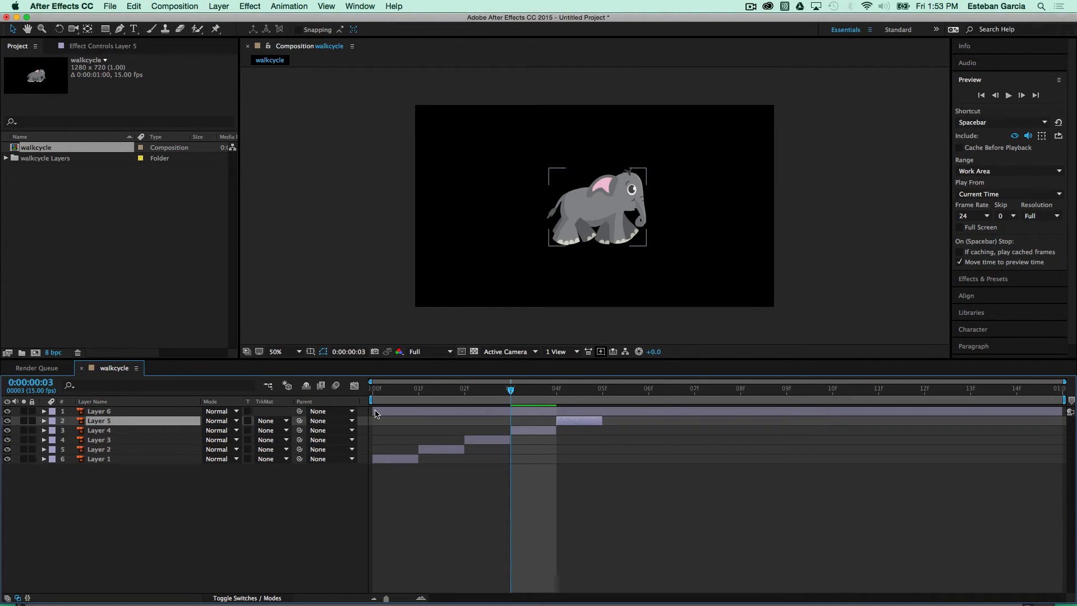
drag(374, 412, 602, 412)
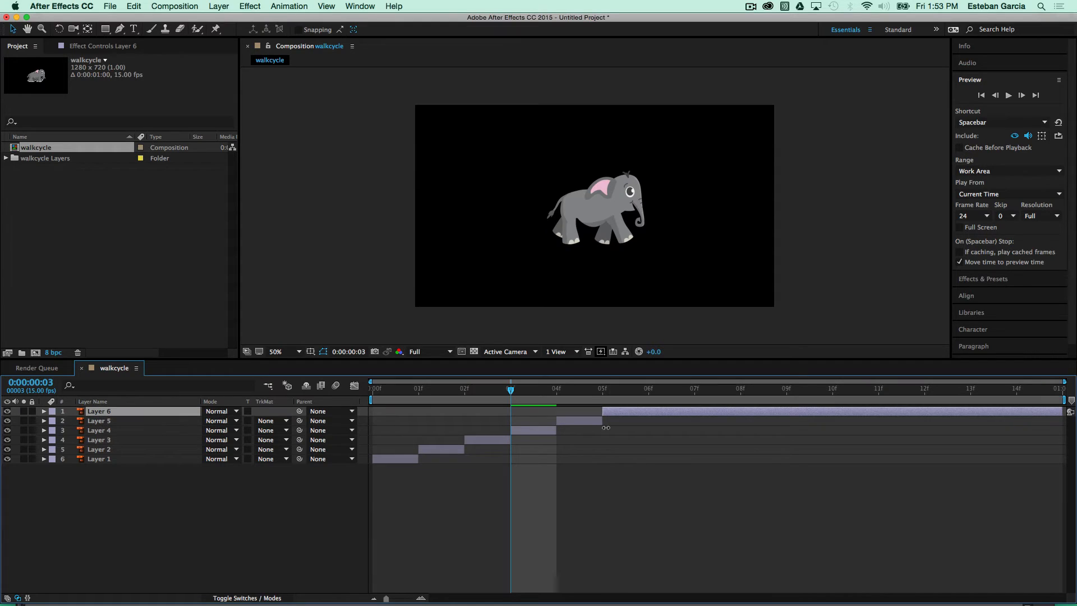
drag(1059, 412, 643, 433)
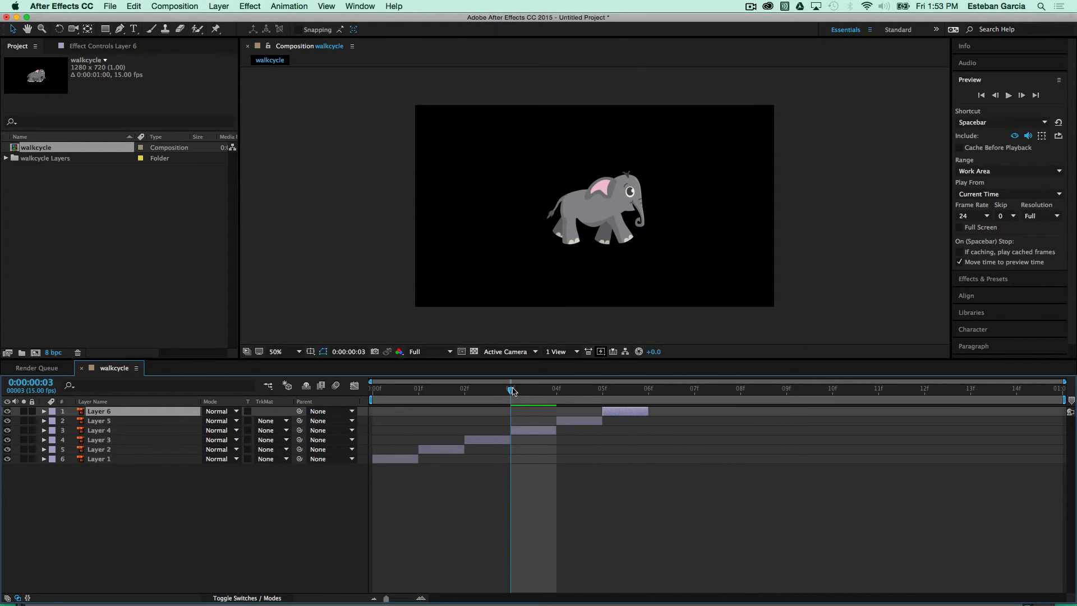
Step: Preview the walk cycle animation from the first frame, then stop playback
drag(510, 391, 350, 386)
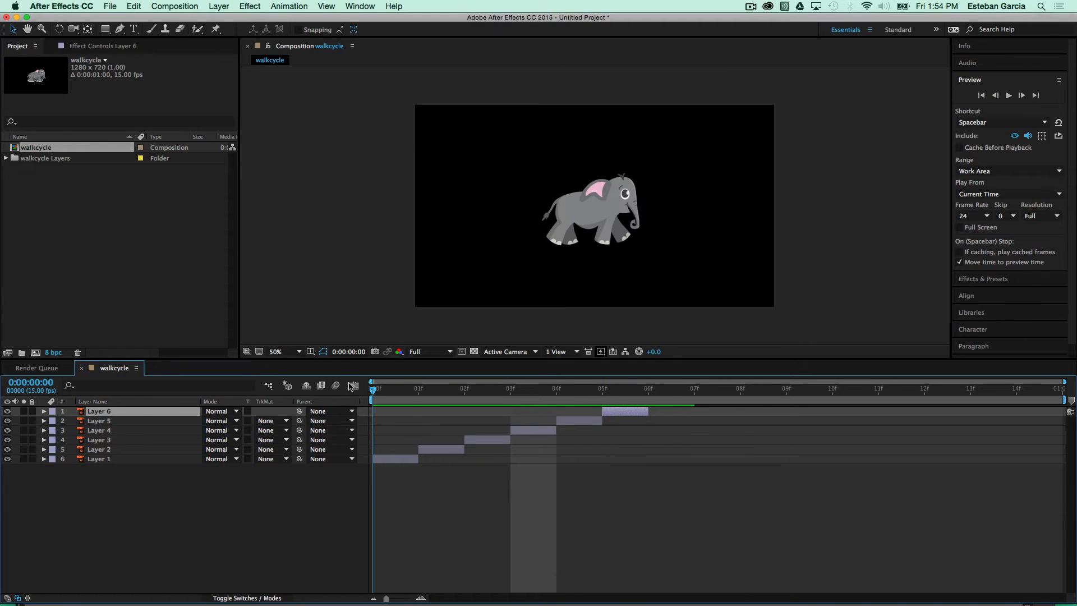
click(1012, 99)
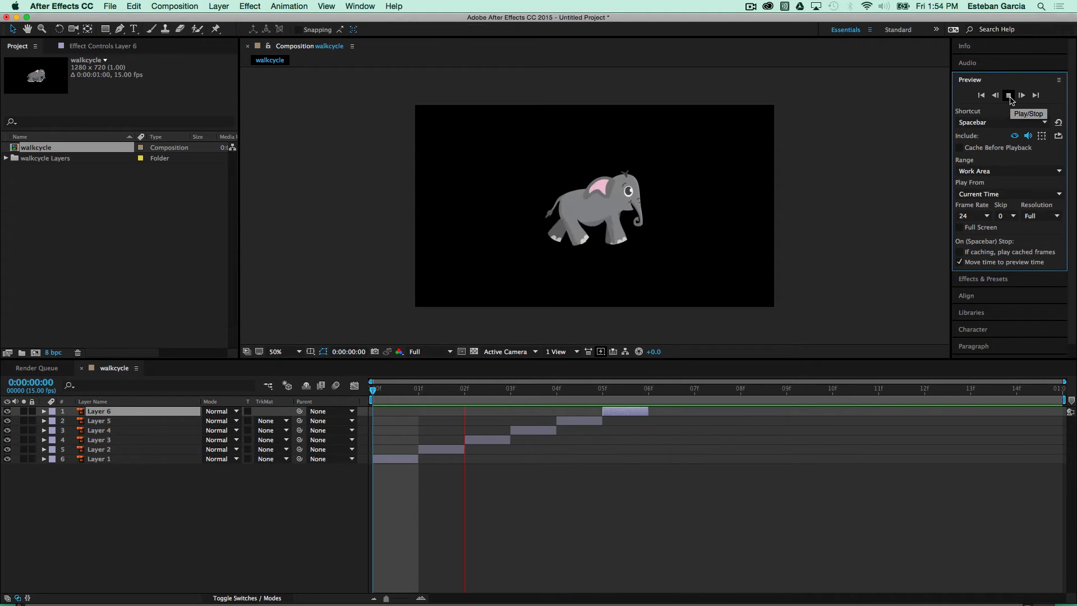
click(1012, 99)
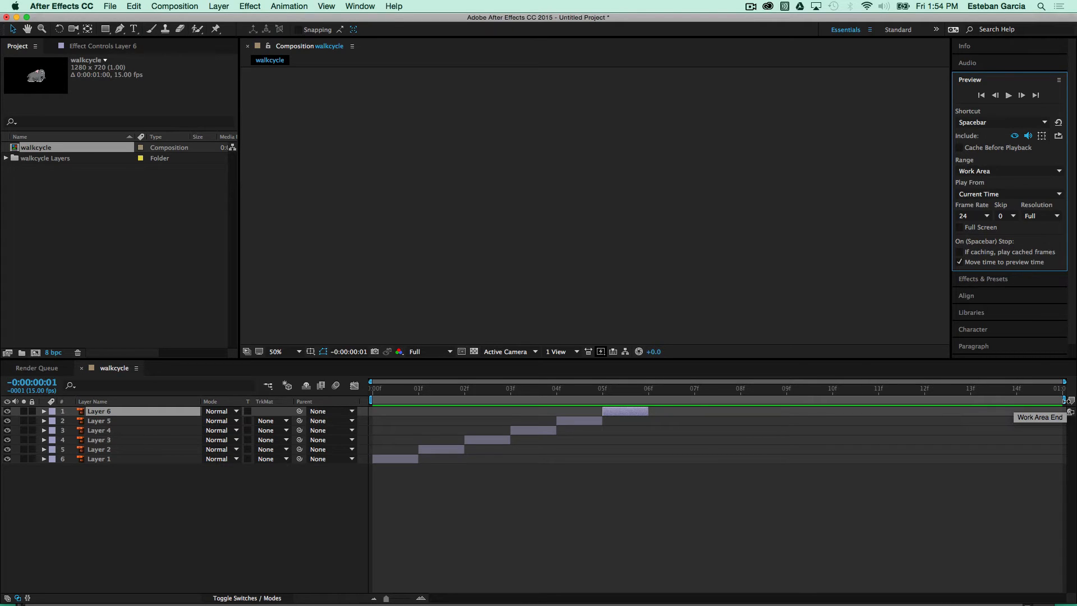
Step: End the work area at 06f, keep the preview range on Work Area, and play back the looping walk cycle
drag(1064, 400, 653, 395)
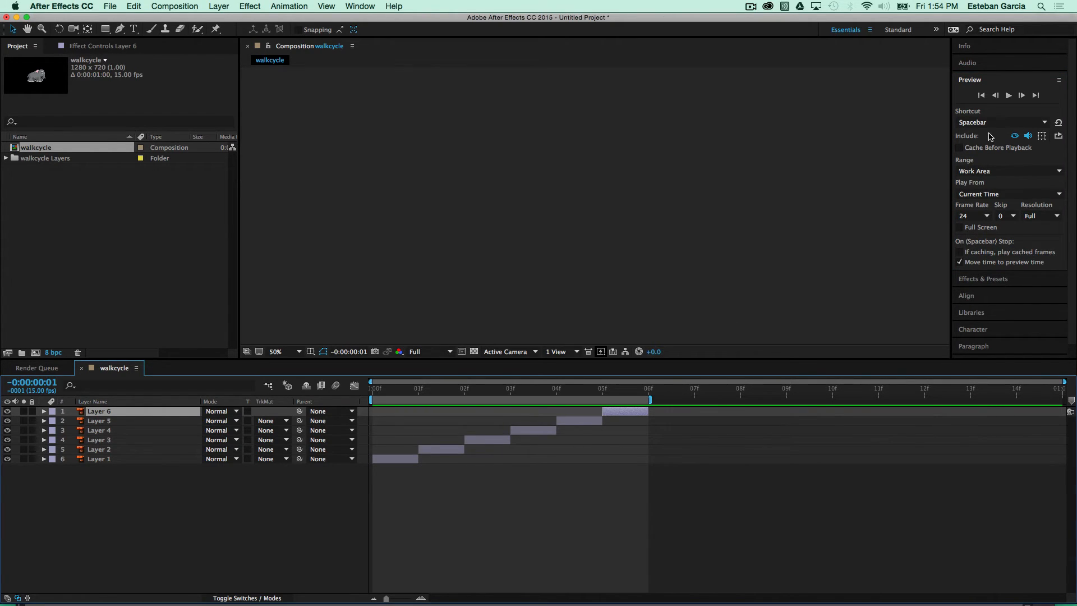
click(976, 176)
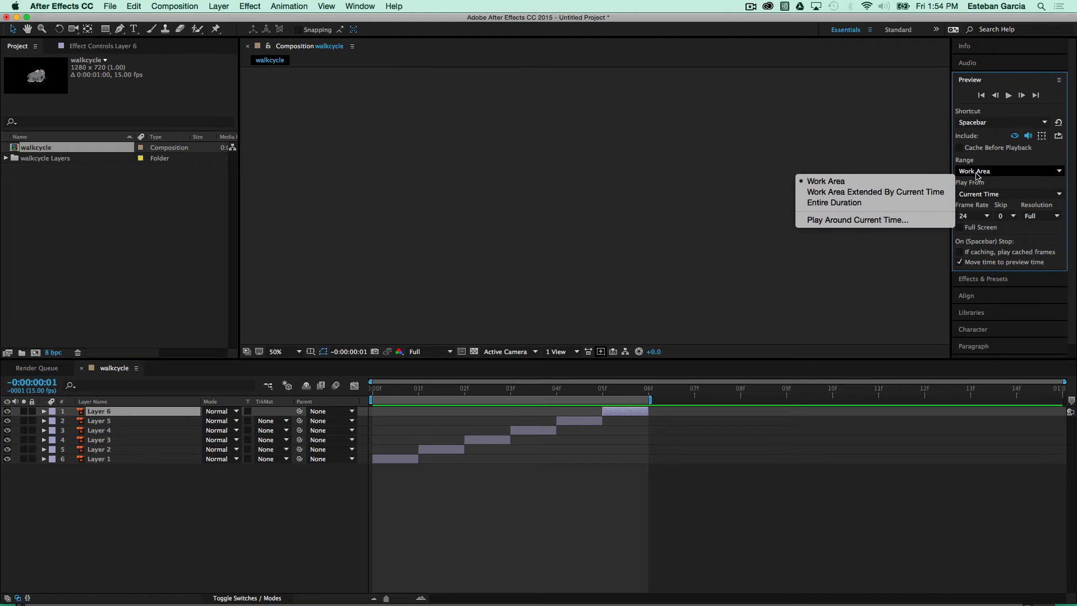
click(819, 180)
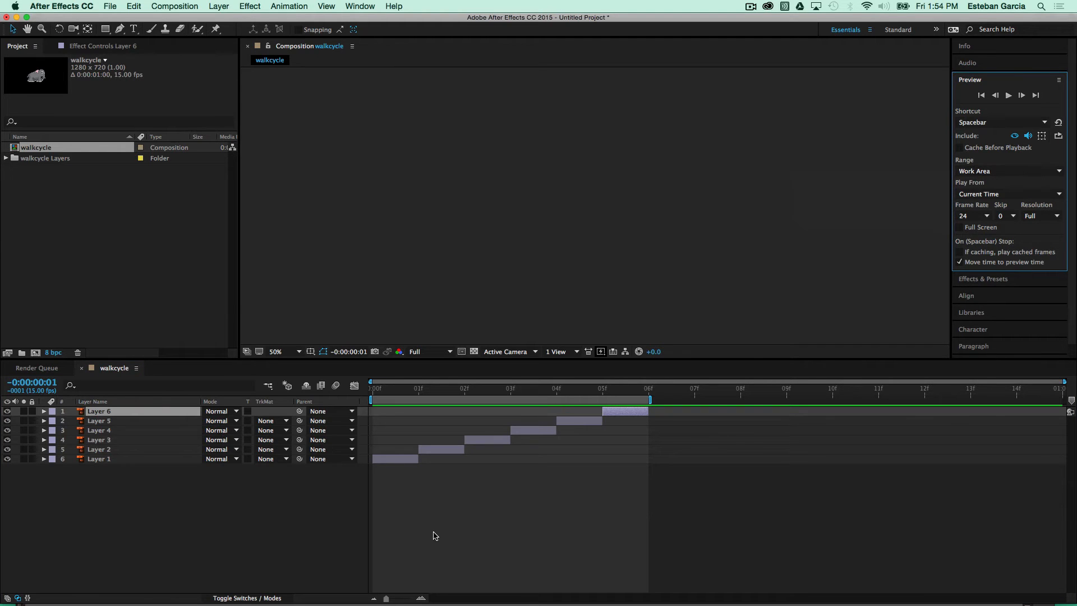
click(1008, 95)
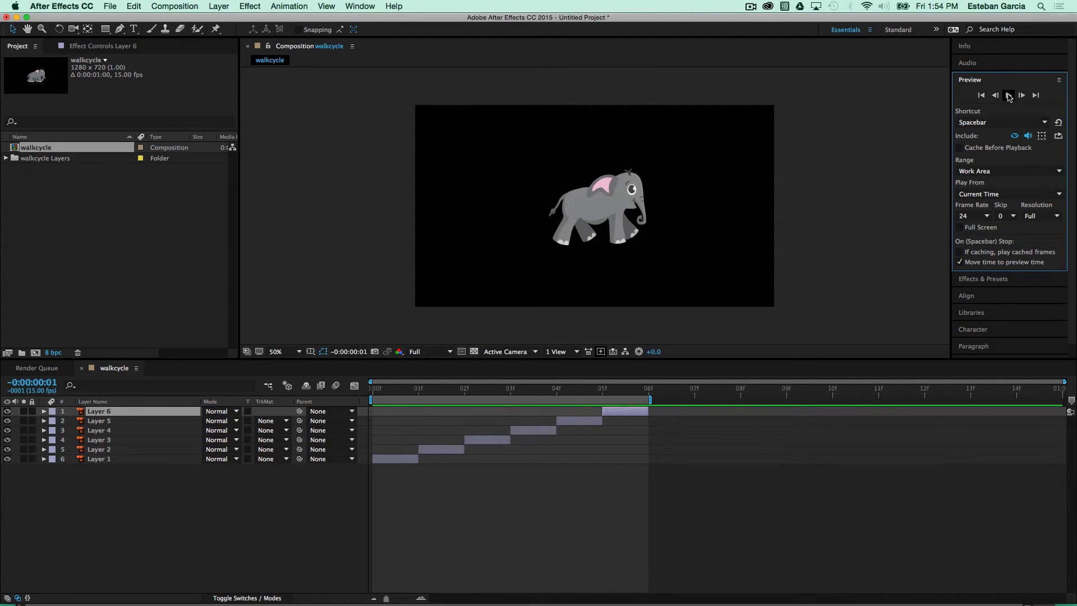
click(1010, 97)
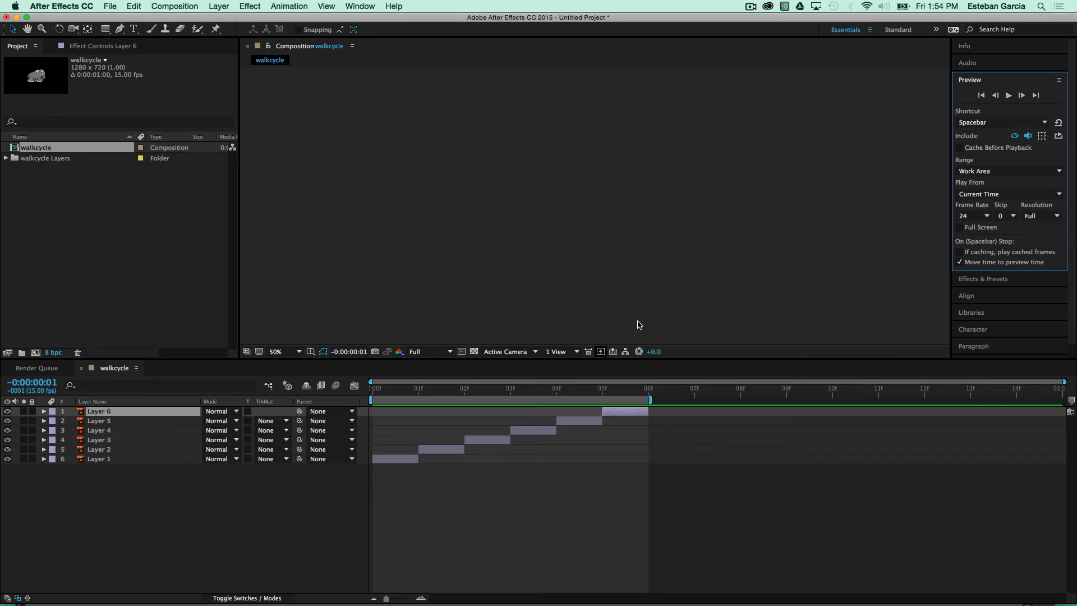
Step: Lengthen Layers 1 to 6 to two frames each and stagger them end to end in order from 00f to 12f
click(547, 396)
click(547, 391)
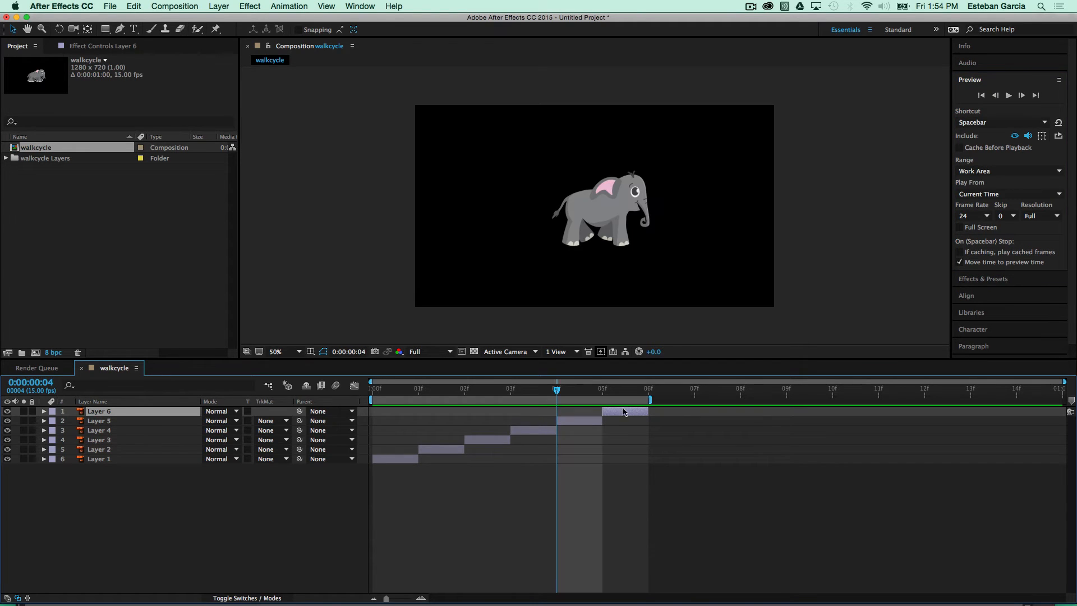
drag(627, 412, 808, 412)
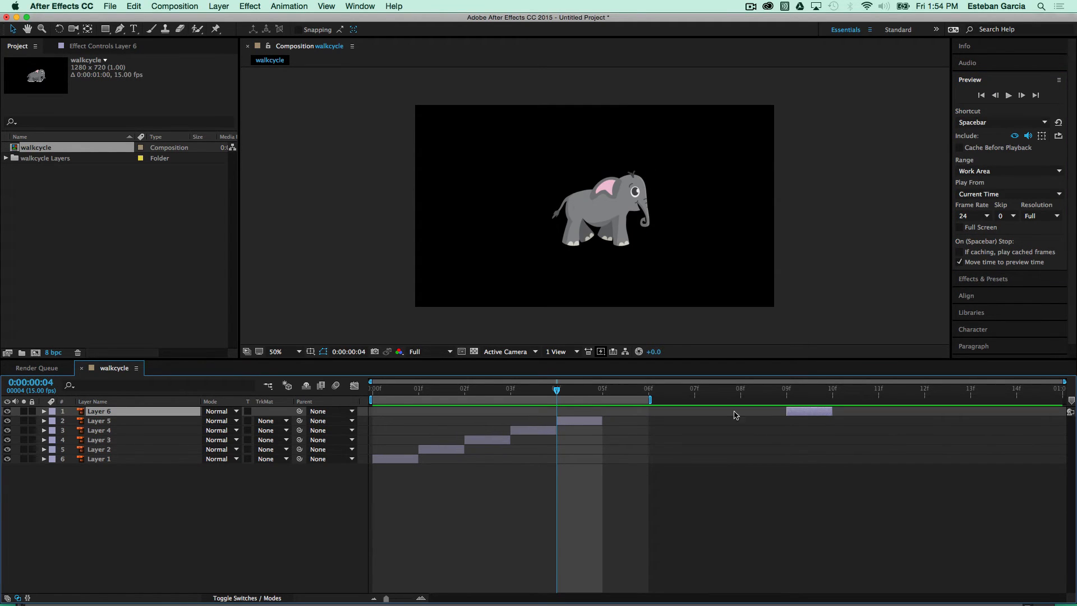
drag(444, 452, 501, 454)
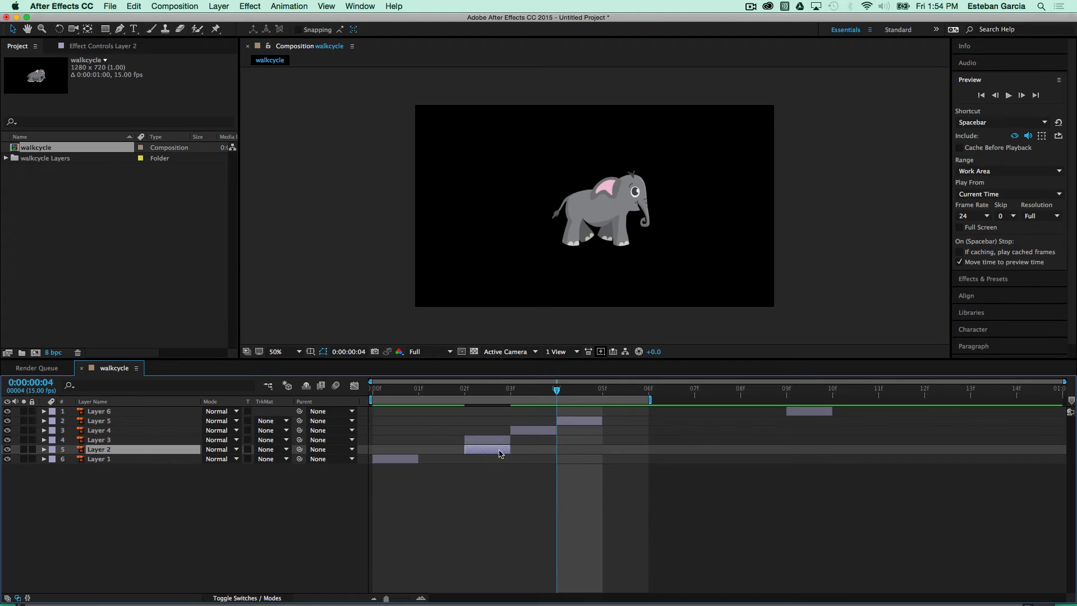
drag(418, 459, 654, 439)
drag(520, 436, 740, 430)
drag(570, 421, 939, 410)
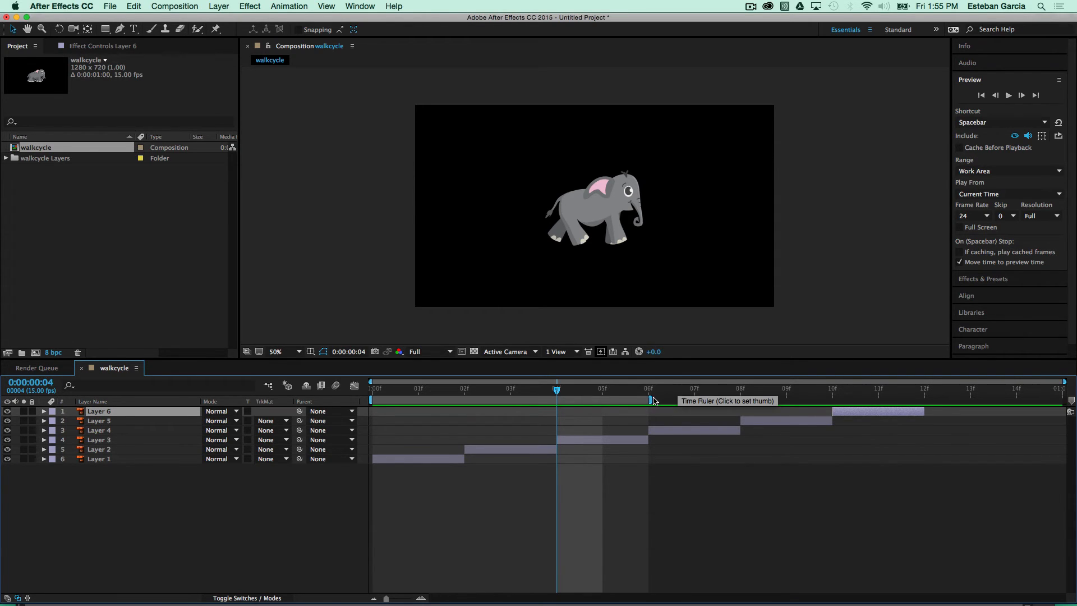
Step: Extend the end of the work area to 12f and preview the walk cycle with two-frame layers
drag(651, 399, 923, 393)
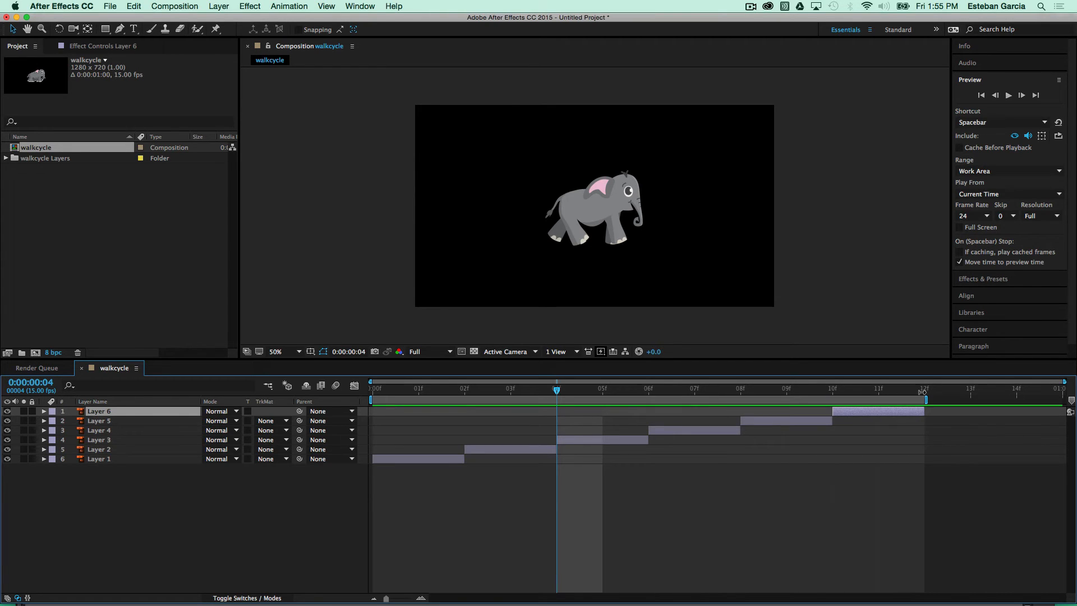
click(1010, 96)
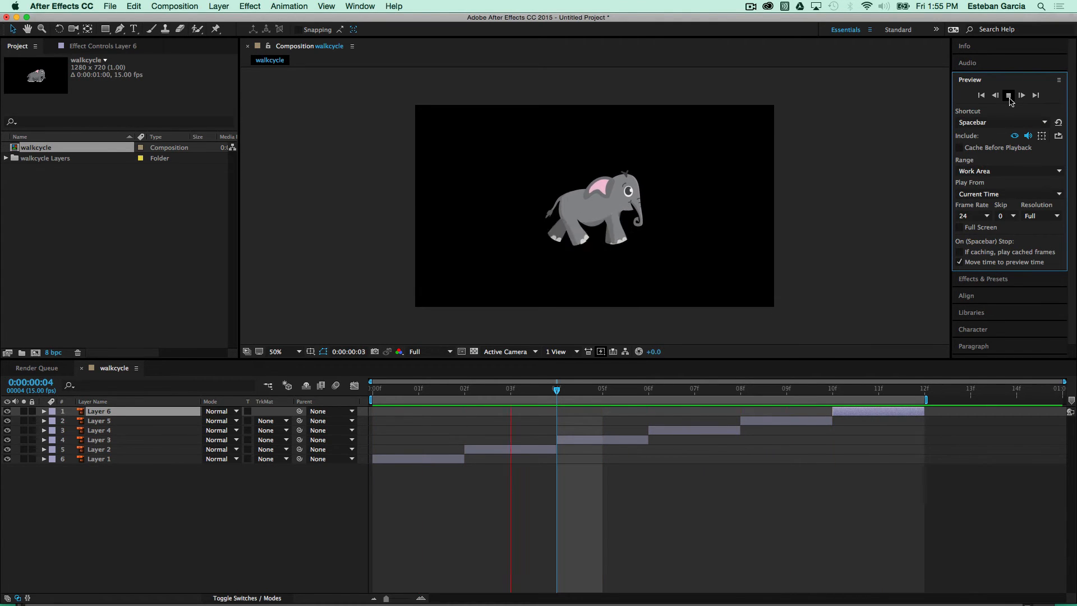
click(1009, 96)
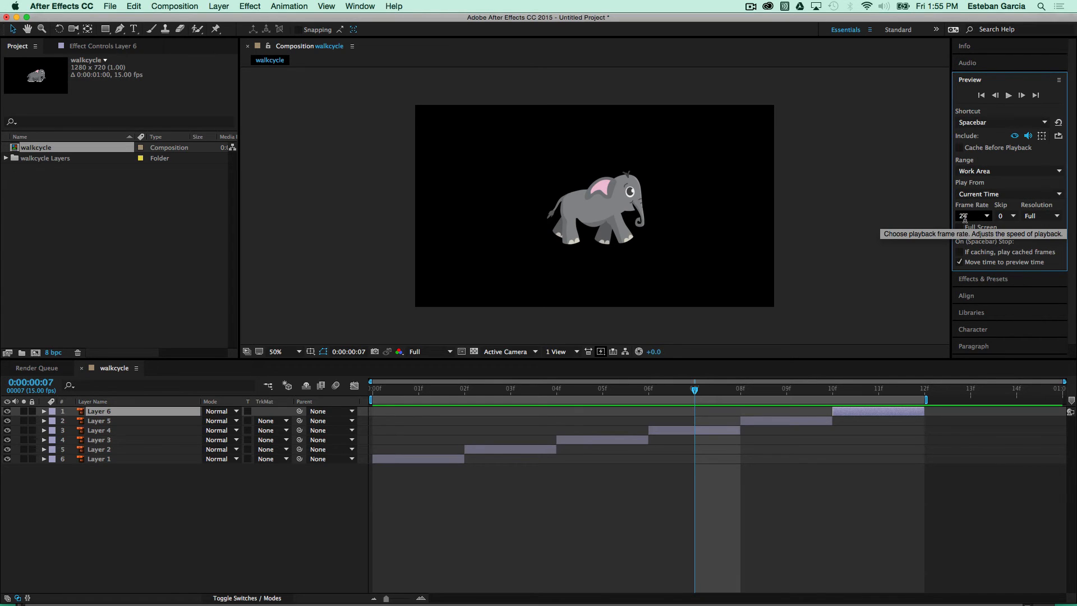
Step: Set the preview frame rate to 15 and play back the walk cycle
click(987, 217)
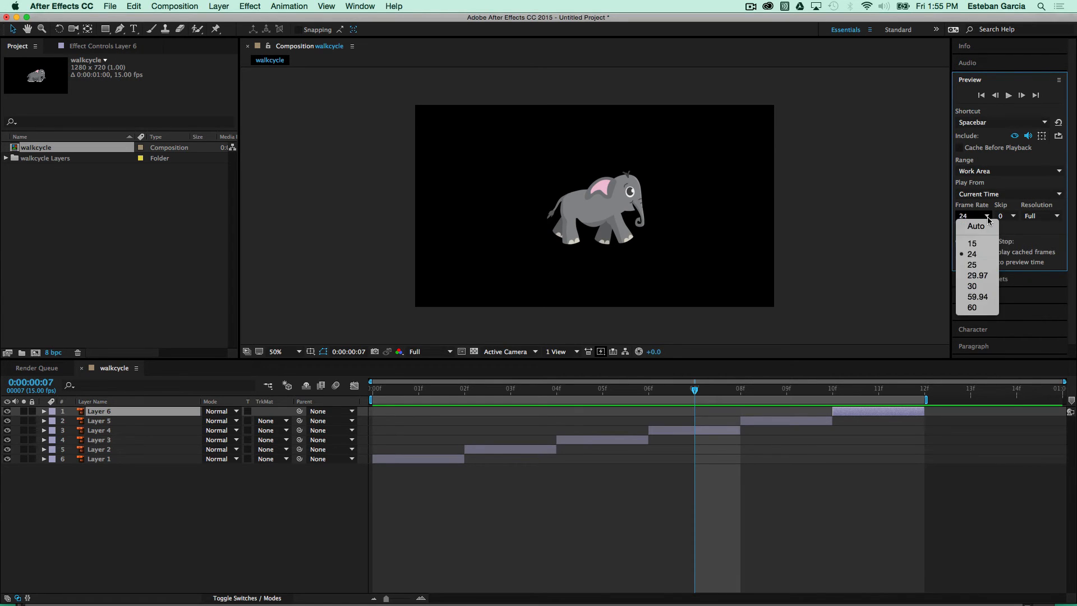
click(979, 244)
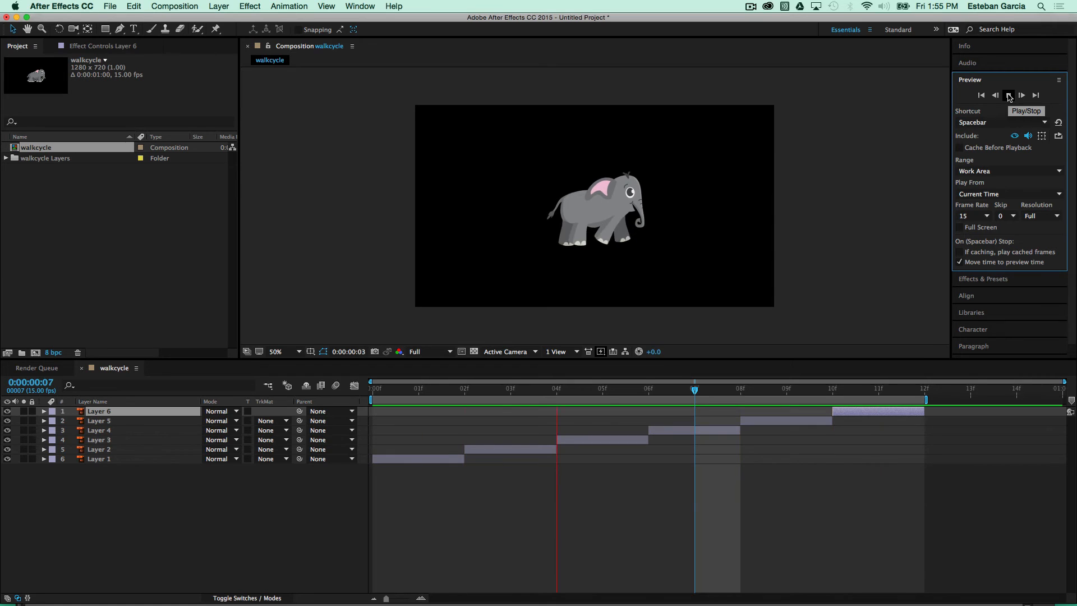
click(1009, 95)
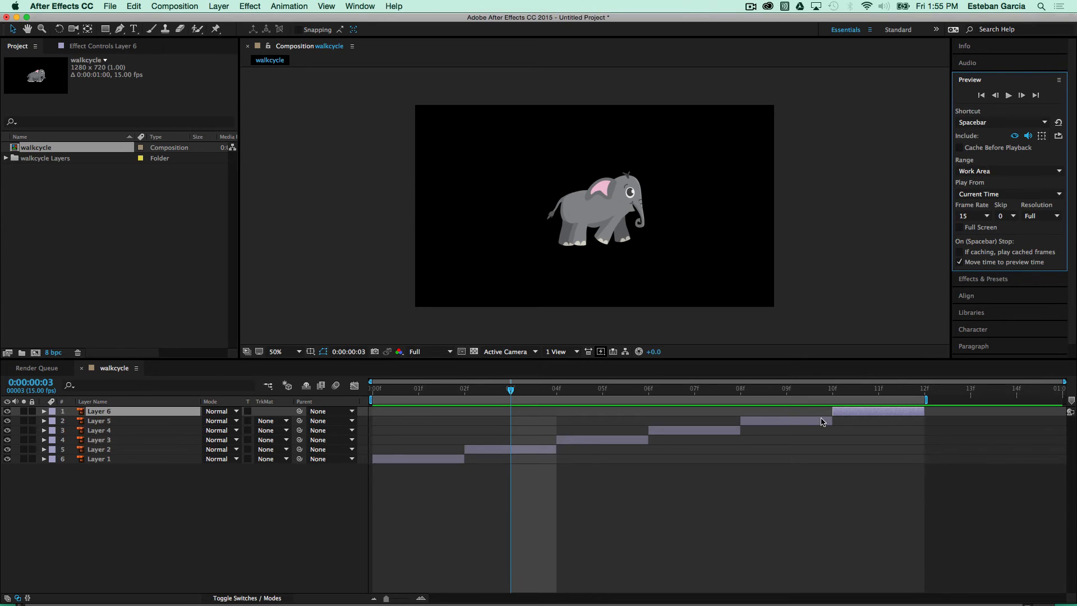
Step: Duplicate Layers 1 to 6 together, with the current time placed at 12f
click(457, 459)
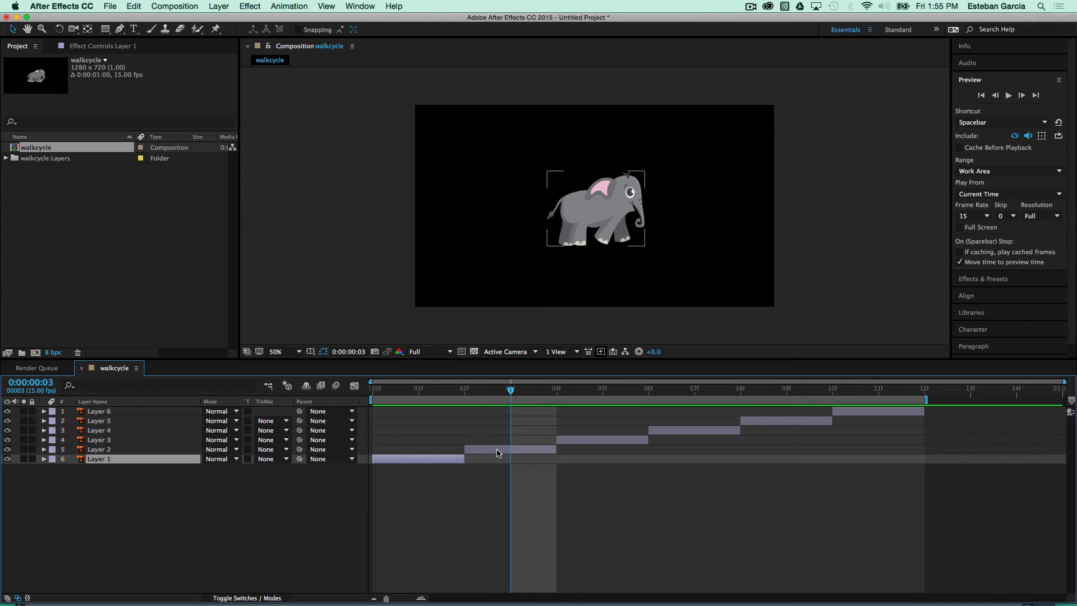
shift+click(498, 451)
shift+click(598, 440)
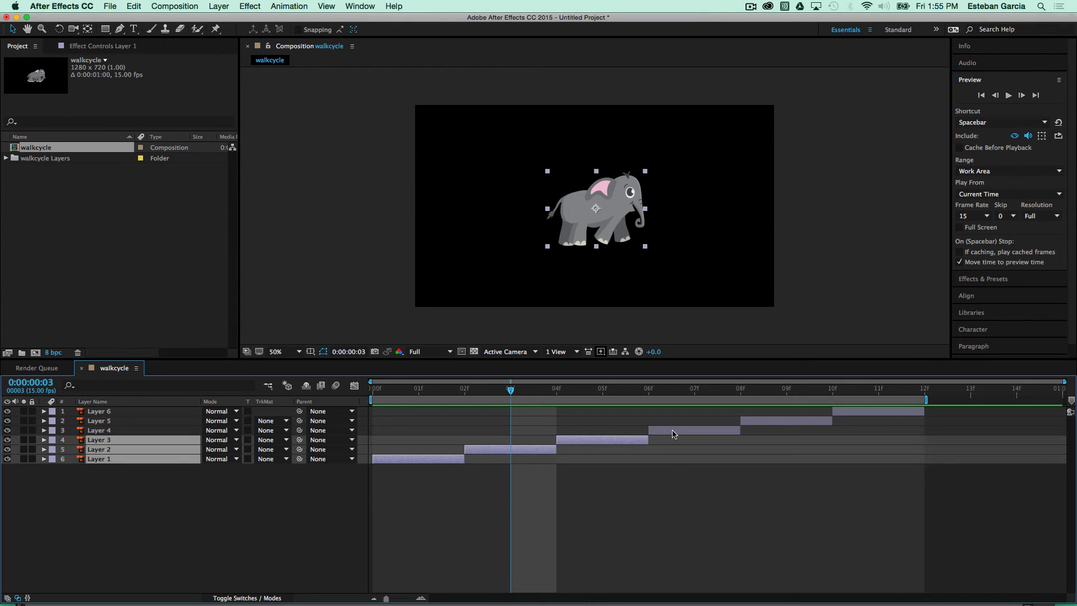
shift+click(676, 431)
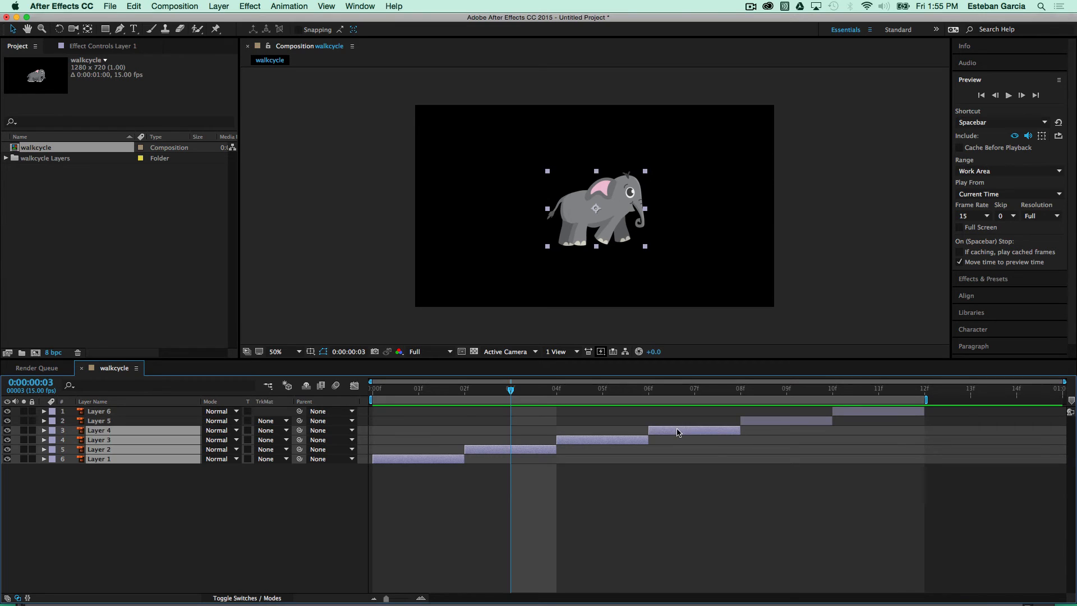
shift+click(777, 424)
shift+click(872, 414)
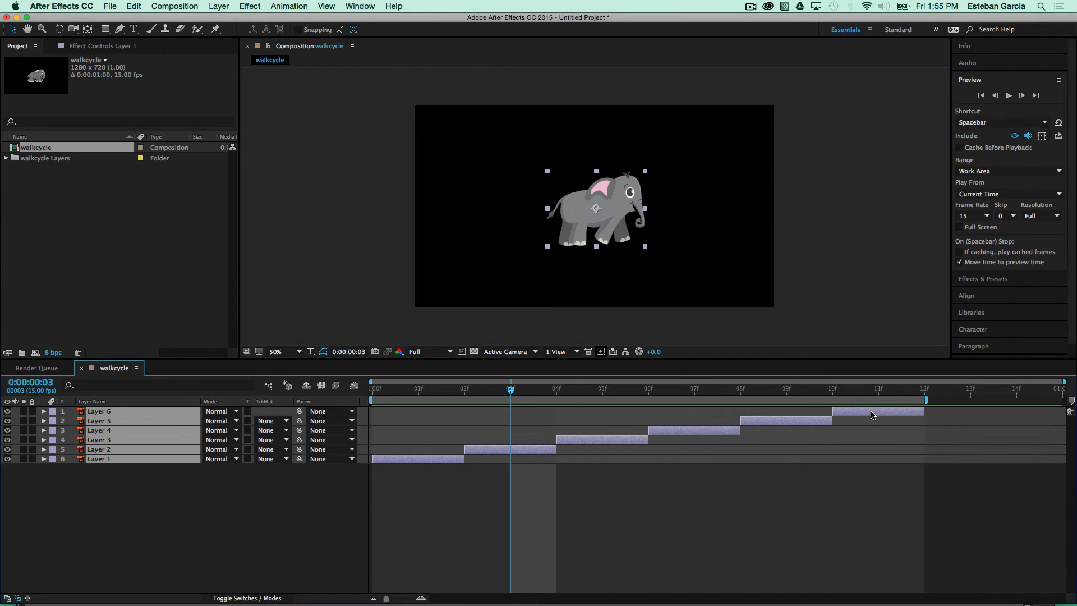
click(926, 390)
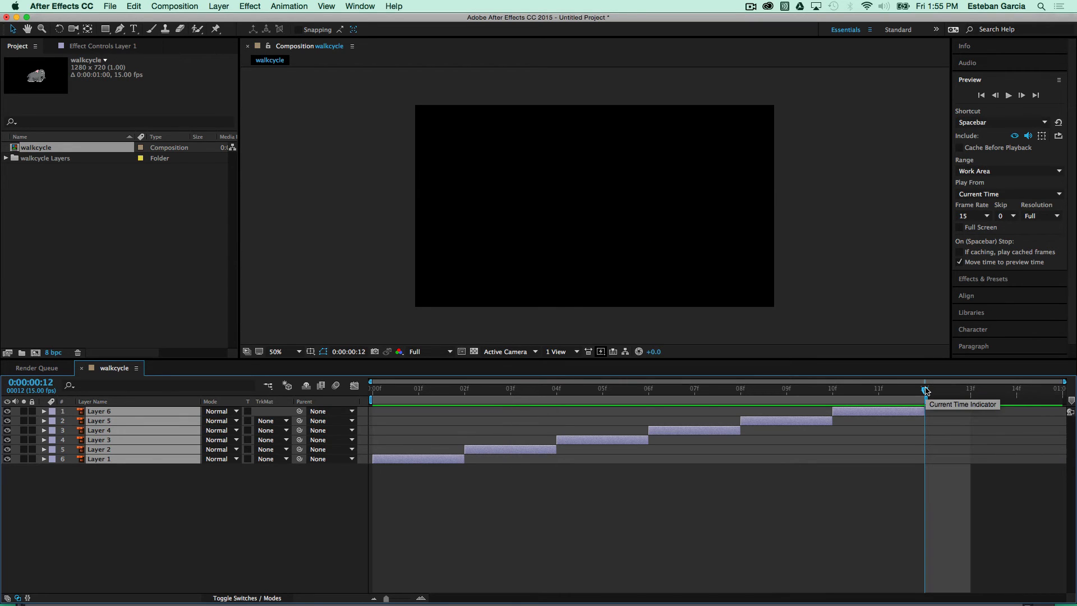
key(super+d)
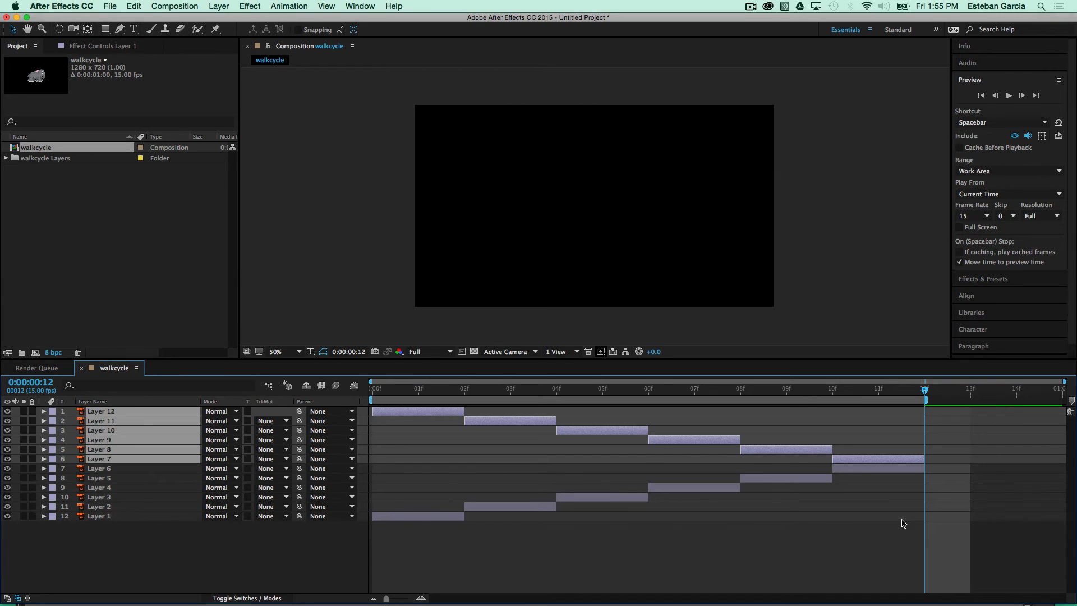
Step: Move the original Layers 1 to 6 together along the timeline so that Layer 1 starts at 12f
drag(916, 528, 418, 463)
right_click(413, 514)
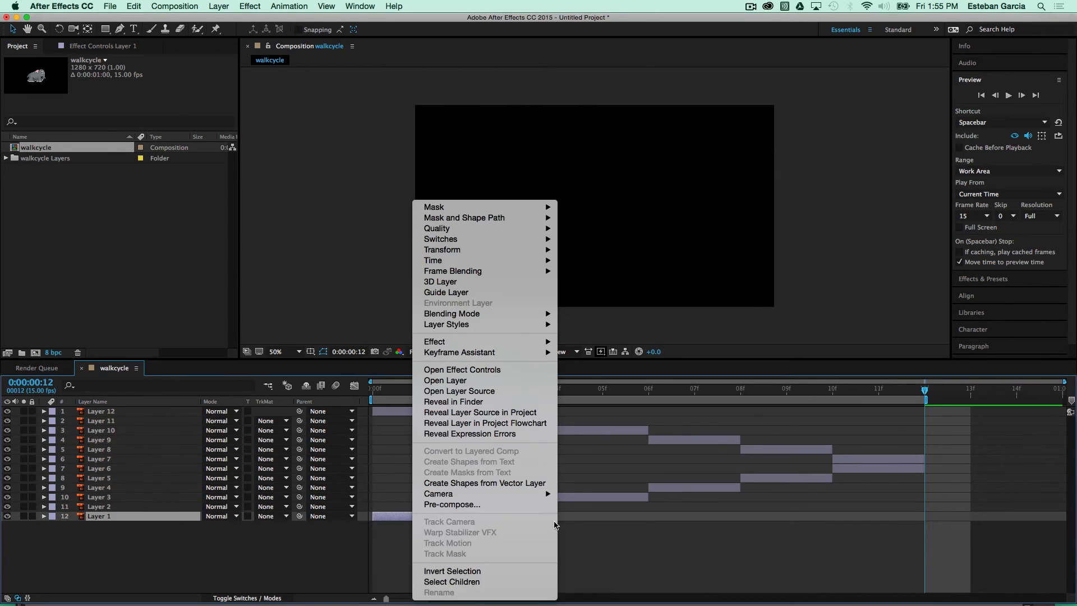
click(691, 498)
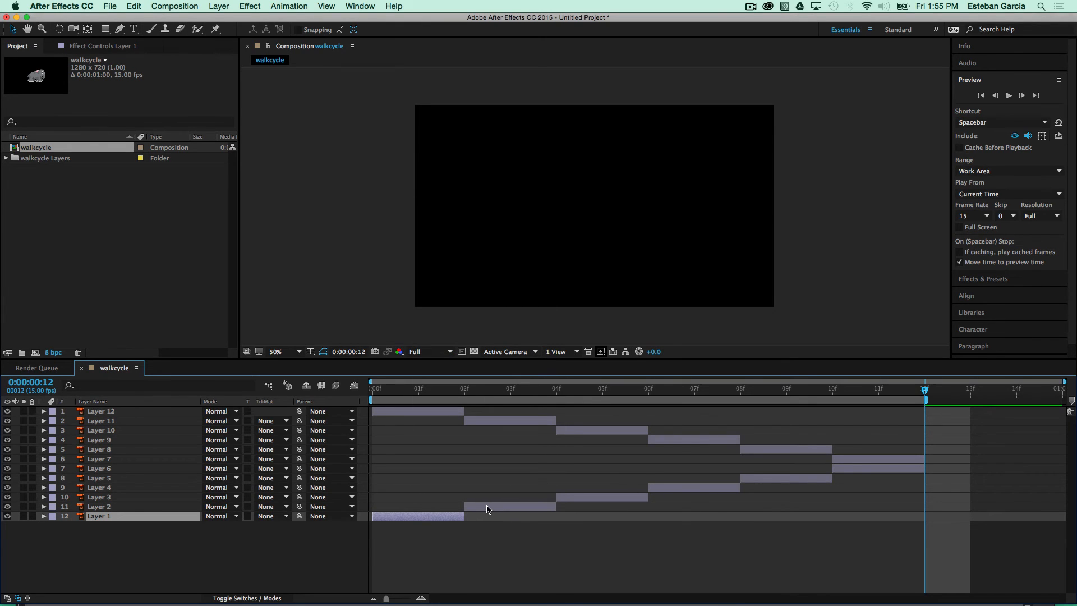
shift+click(487, 508)
shift+click(620, 497)
shift+click(693, 488)
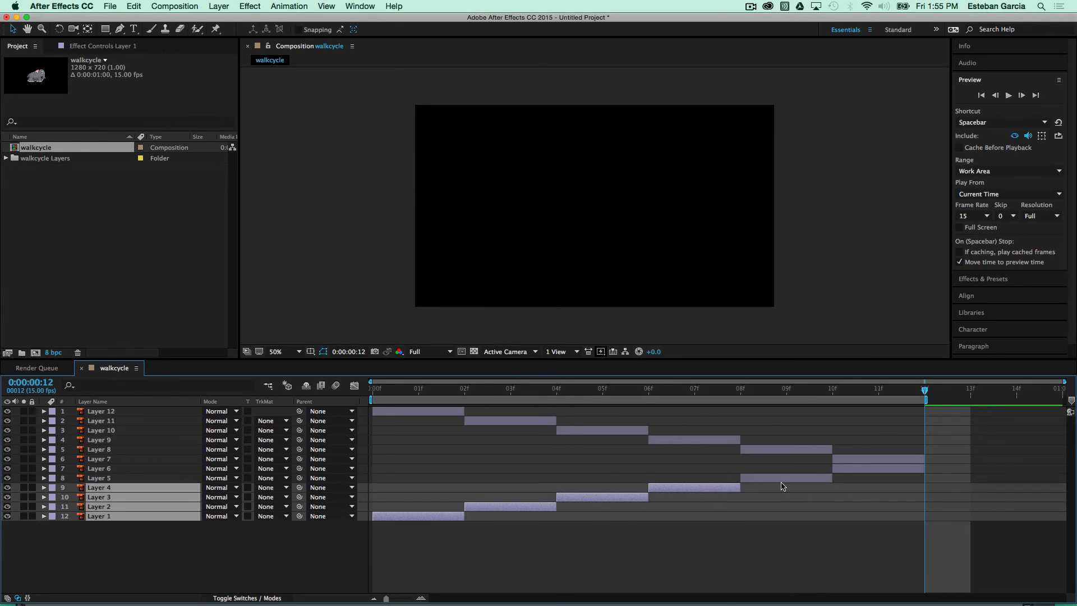
shift+click(786, 478)
shift+click(868, 469)
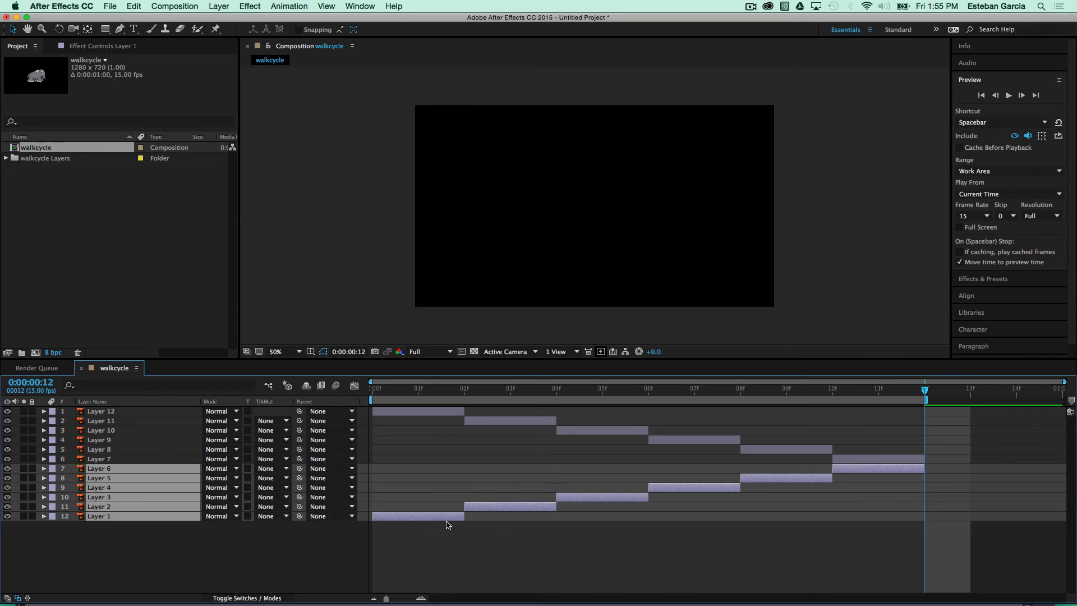
drag(445, 520, 980, 483)
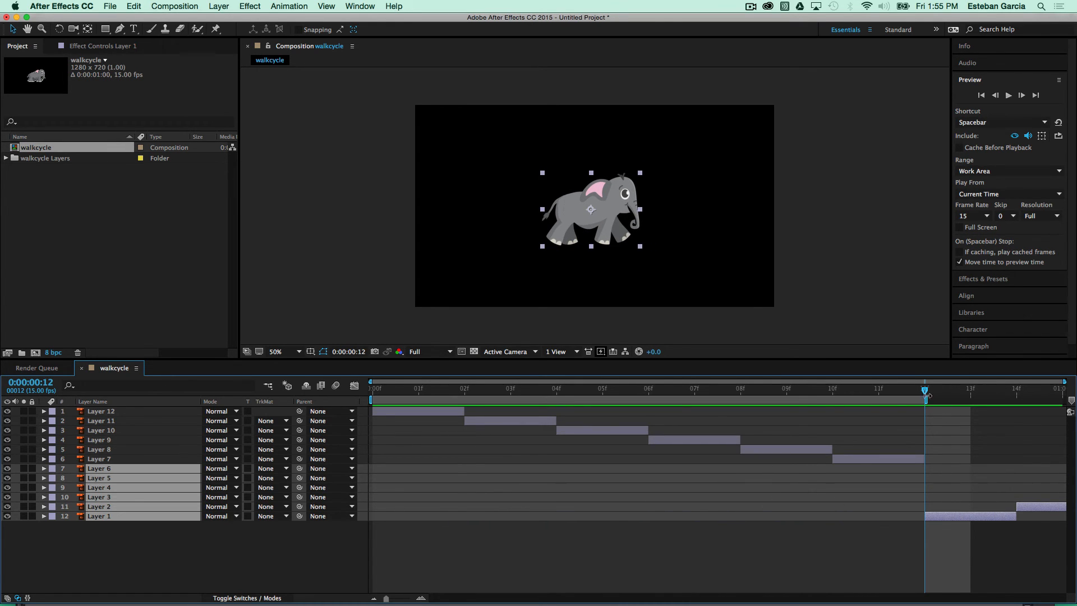
Step: Return to the first frame and play back the work area with the duplicated layers
key(Home)
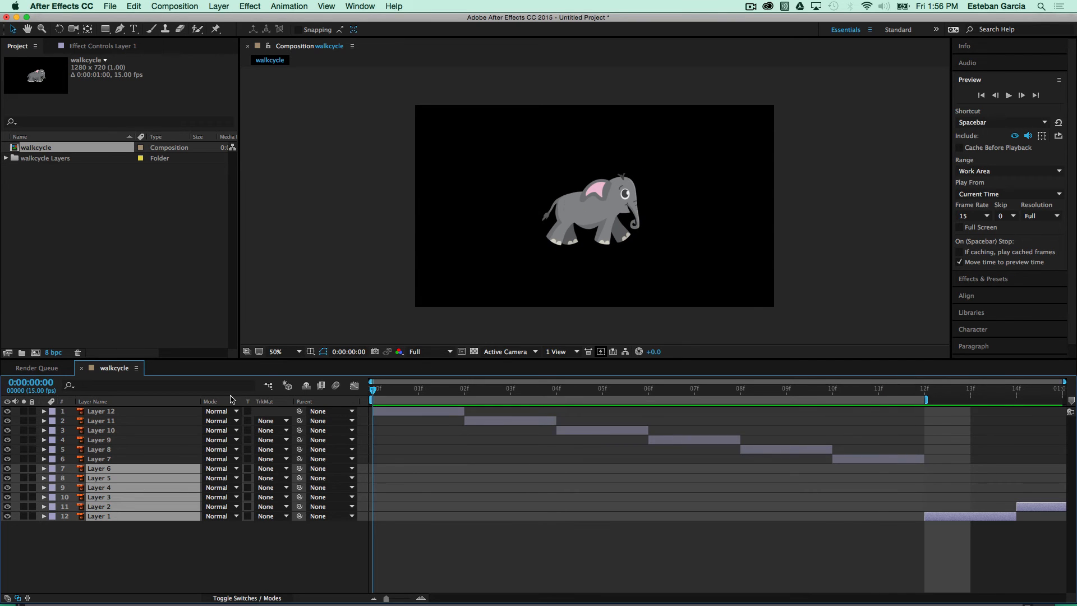
click(1009, 95)
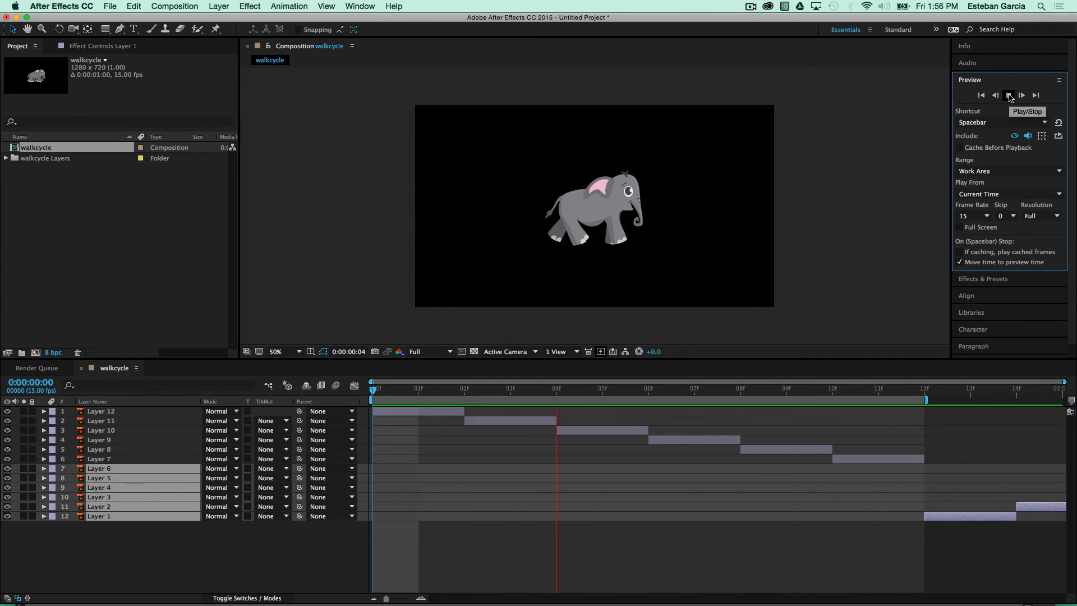
Step: Stop the preview, extend the work area to the composition's end, and set the walkcycle composition's duration to 0:00:02:00
click(1010, 96)
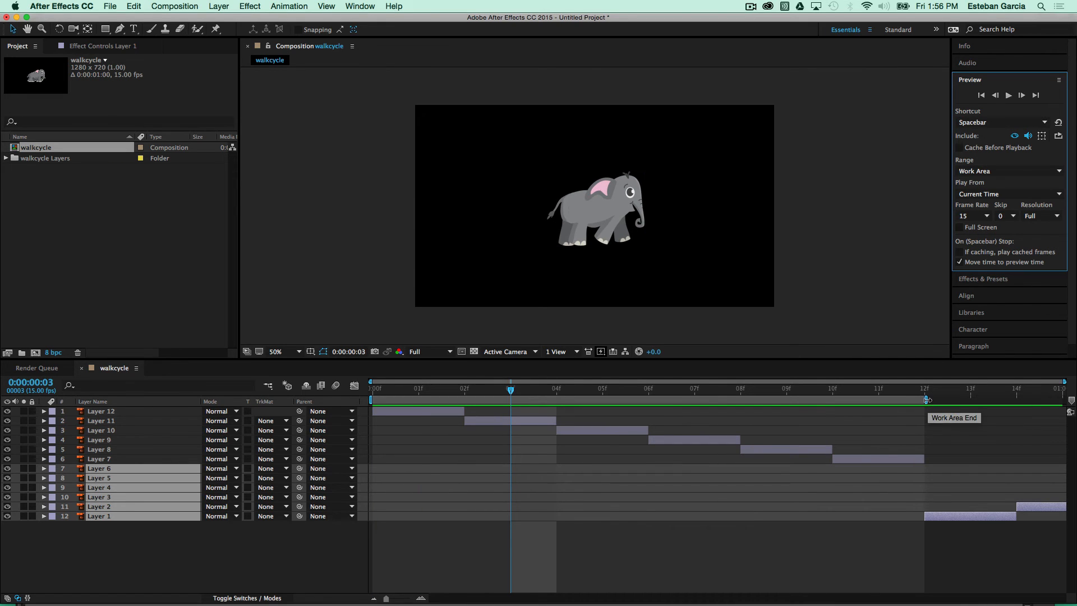
drag(926, 399, 1071, 400)
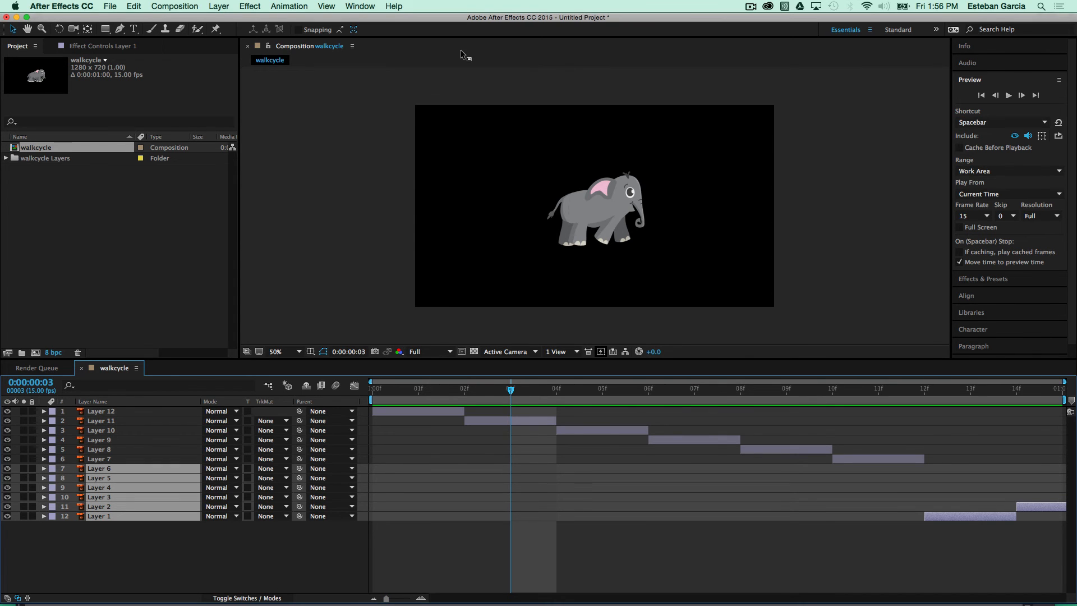
click(192, 5)
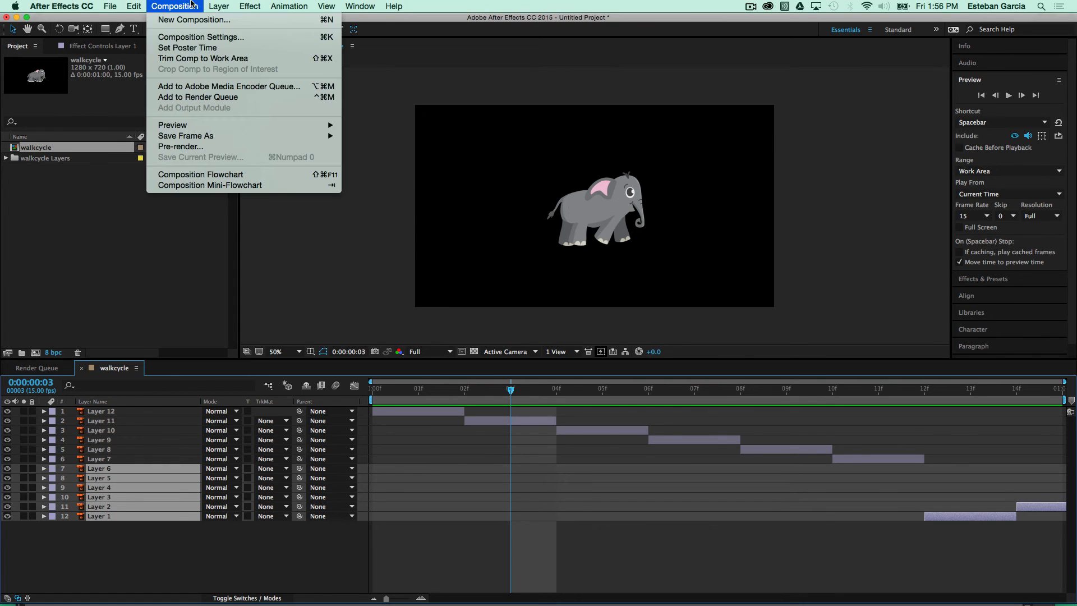
click(191, 37)
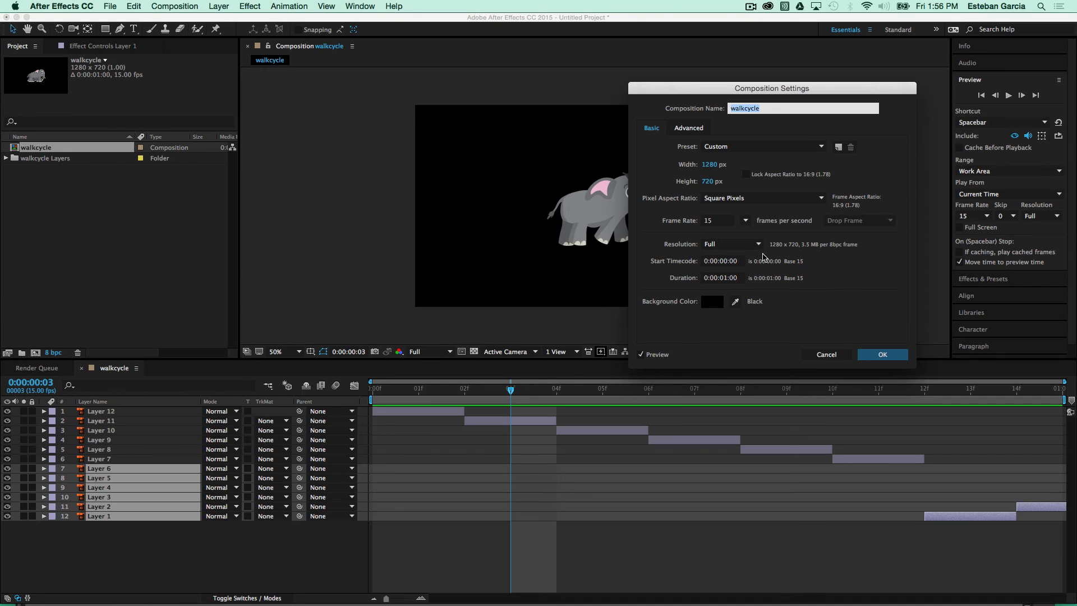
click(730, 278)
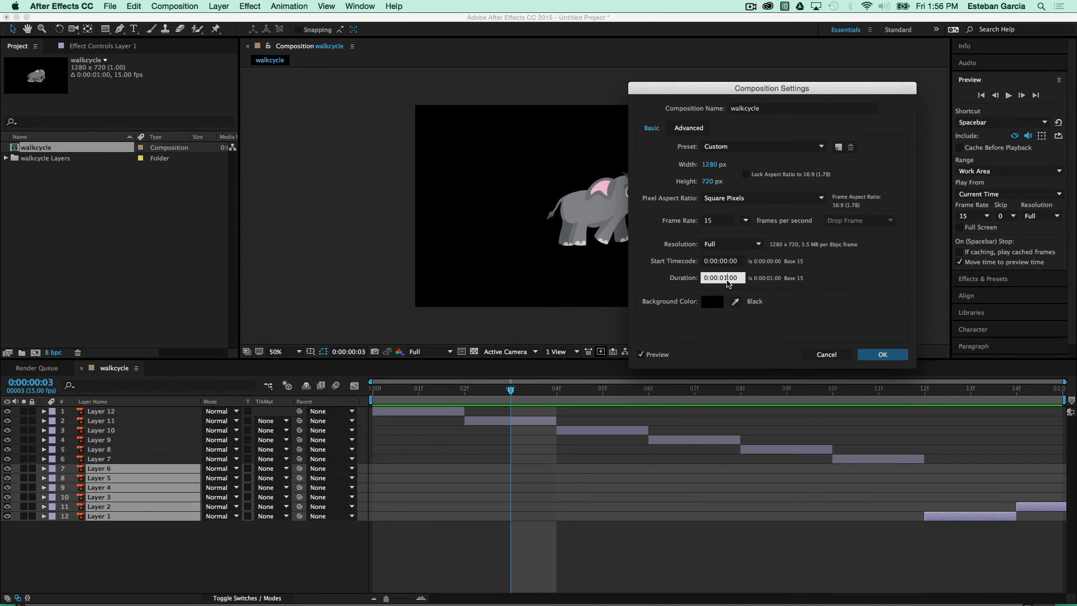
key(BackSpace)
text(2)
click(882, 355)
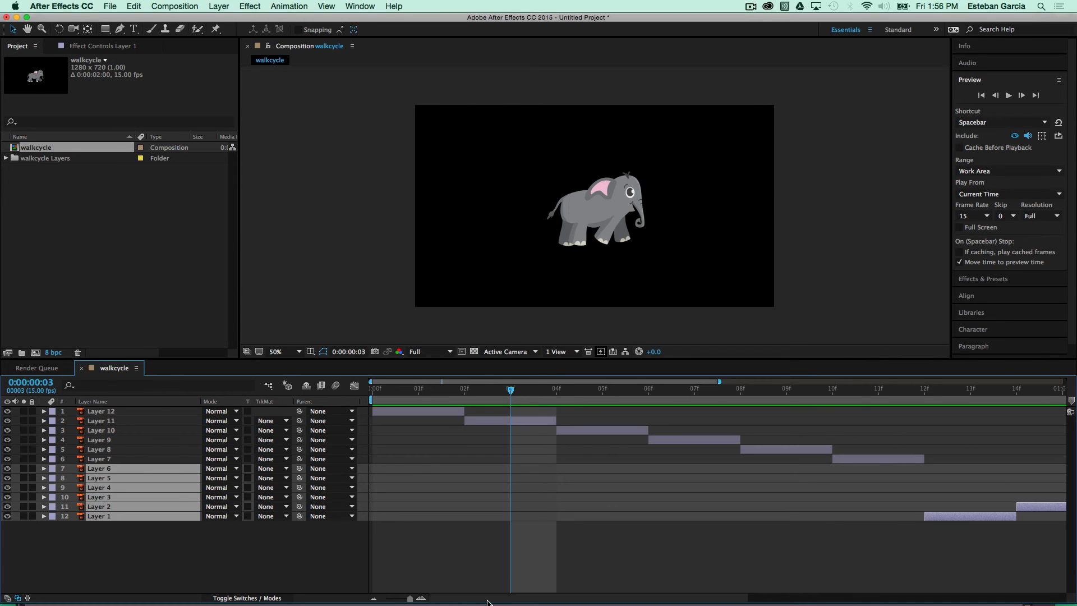
Step: Shorten the work area so that it ends at 01:09f, where the last frame of Layer 6 ends
drag(410, 599, 397, 599)
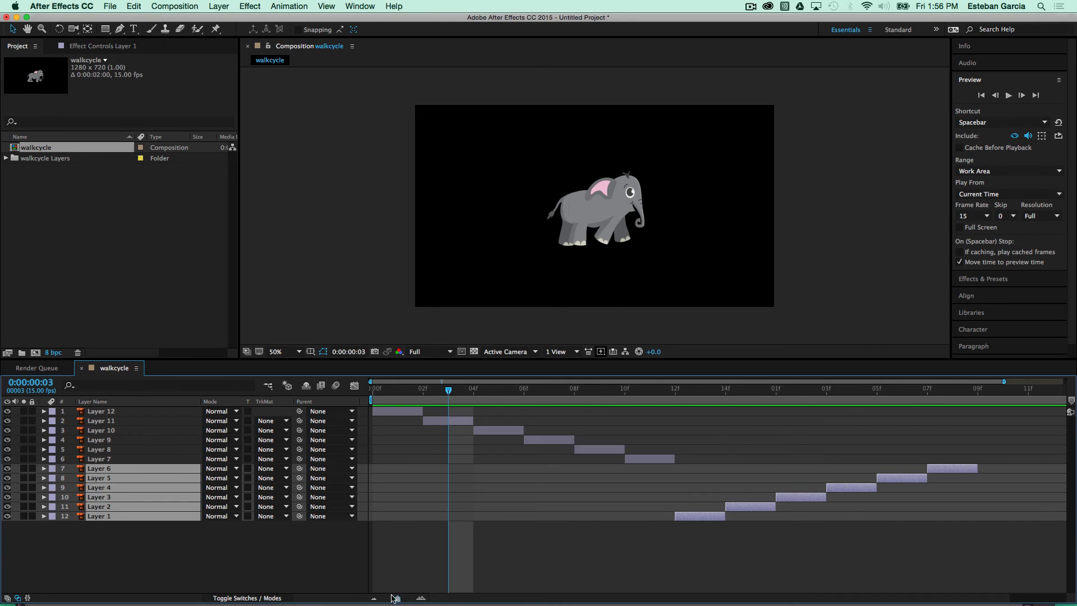
drag(398, 599, 386, 599)
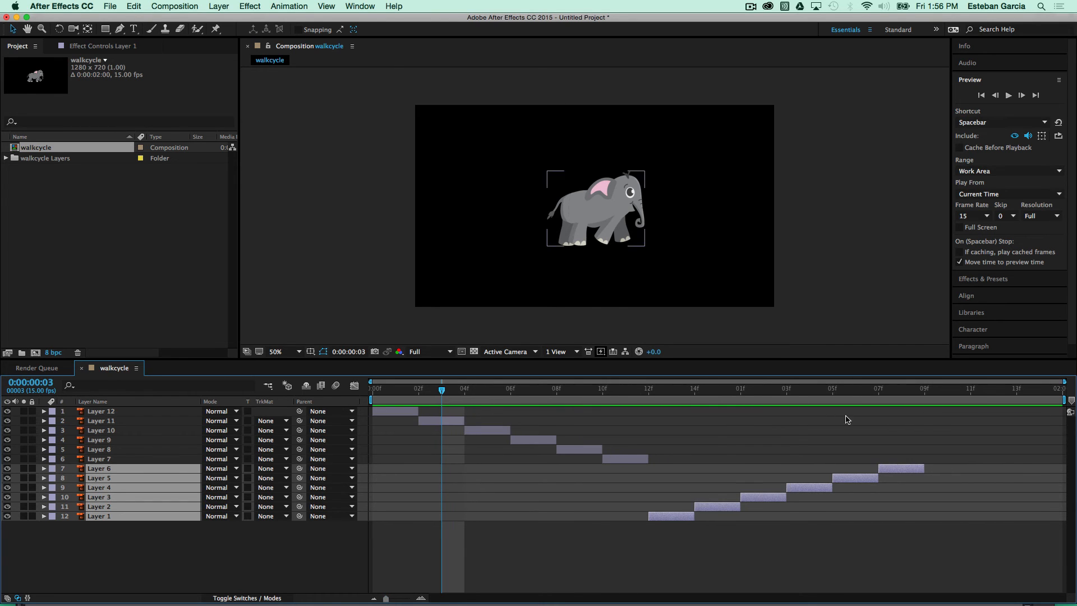
drag(1062, 402, 931, 400)
Step: Save the project as walkcycle in the walkcycle folder
key(super+s)
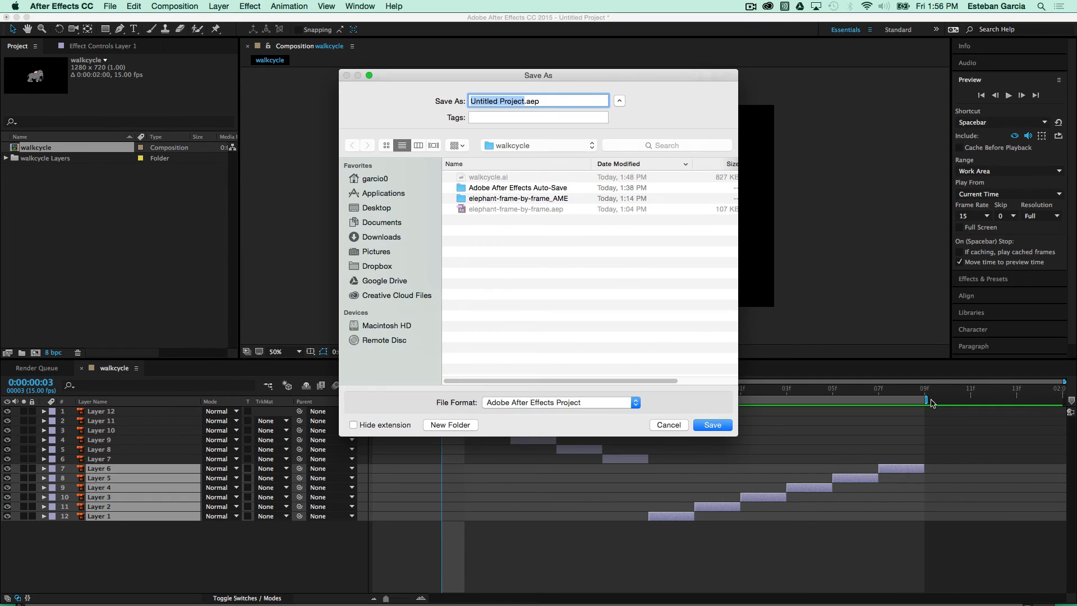
text(walkcycle)
key(Return)
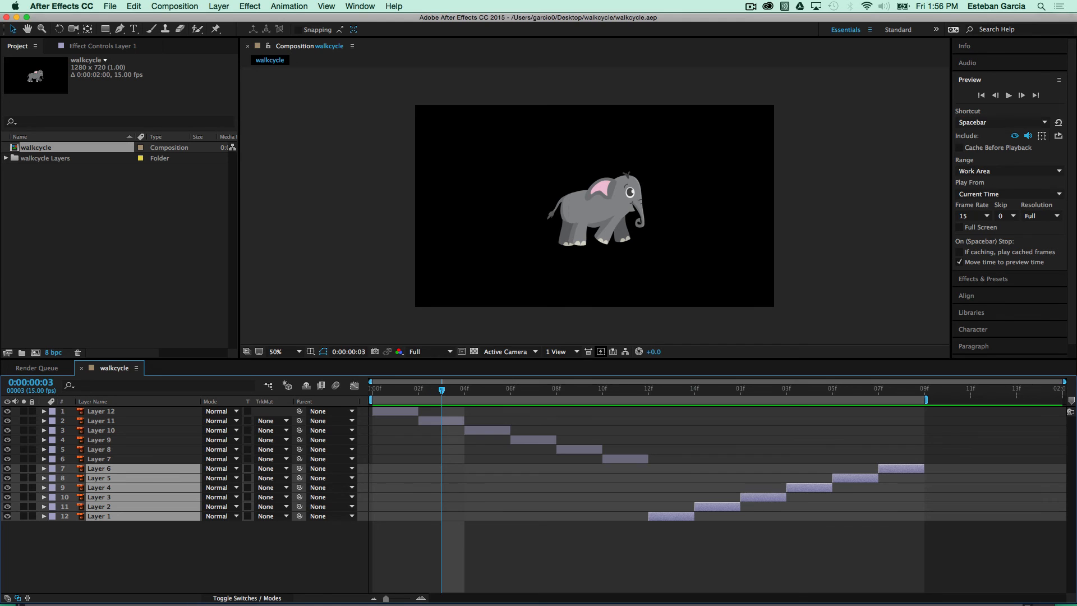
Step: Send the walkcycle composition to the Adobe Media Encoder queue and move the encoder window clear of the screen edge
click(111, 7)
mouse_move(142, 174)
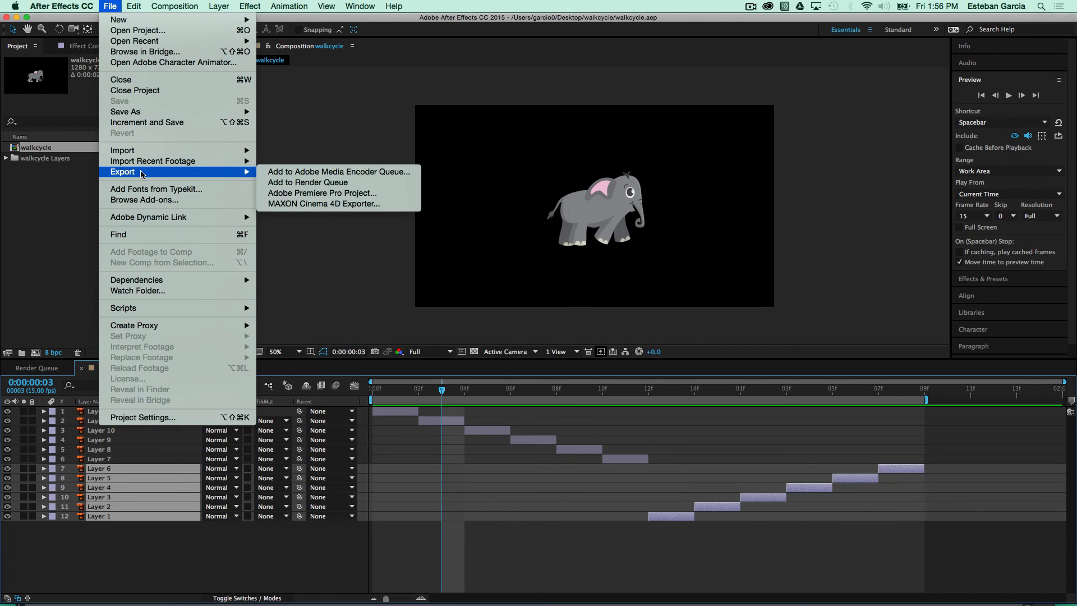
click(406, 177)
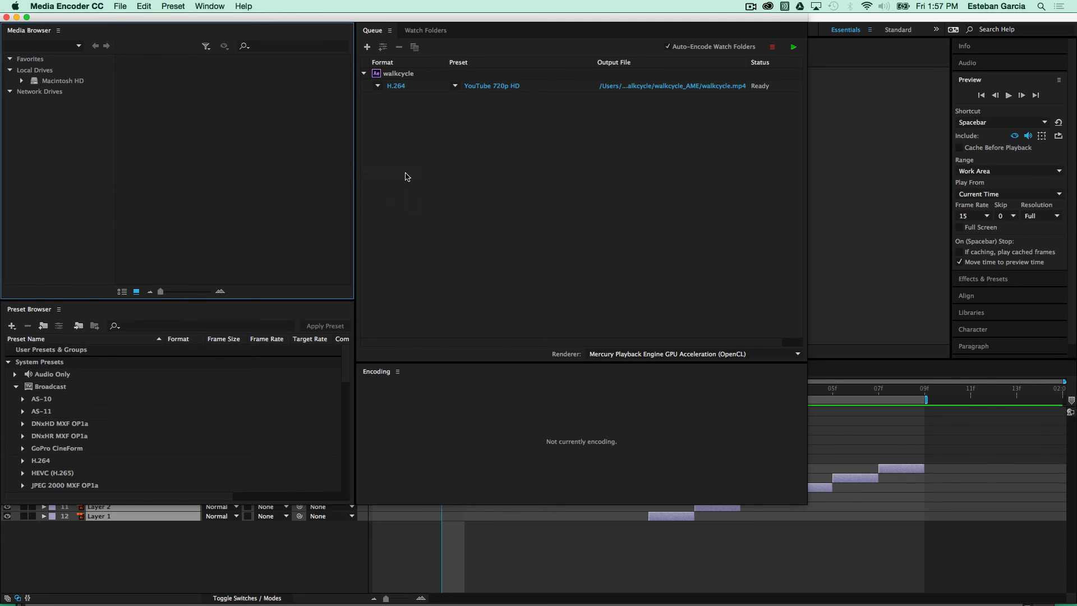
drag(451, 21, 612, 12)
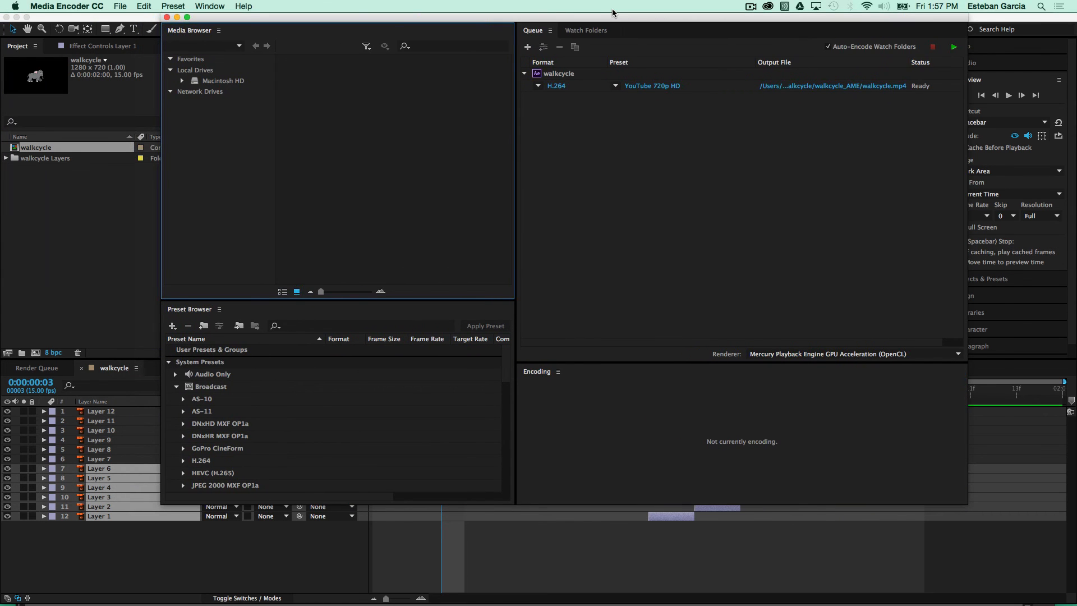
Step: Keep H.264 as the format of the queued walkcycle output and choose the HD 720p 25 preset
click(538, 86)
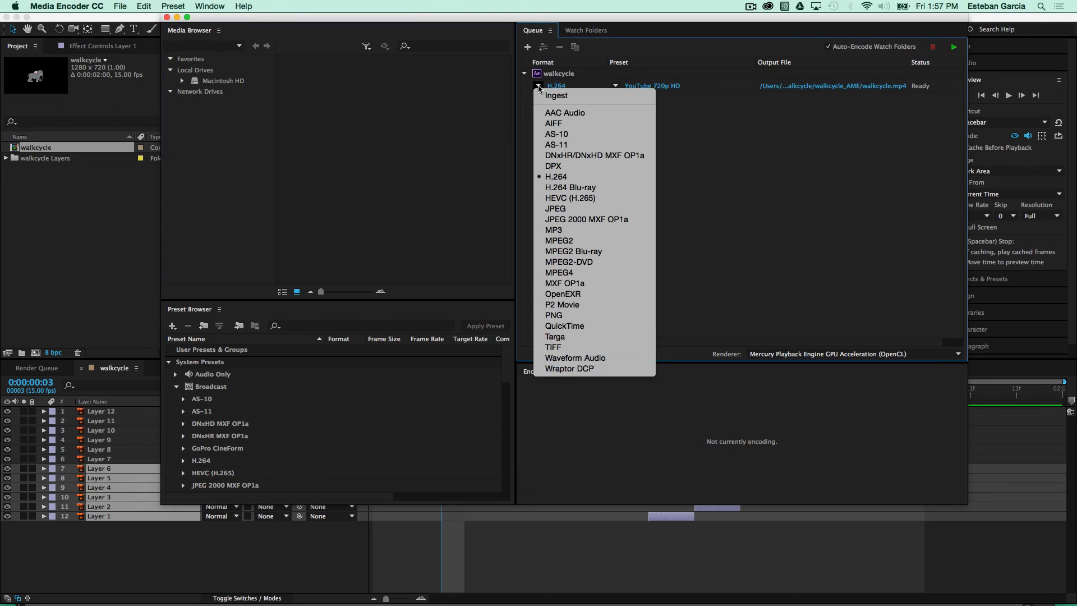
click(576, 181)
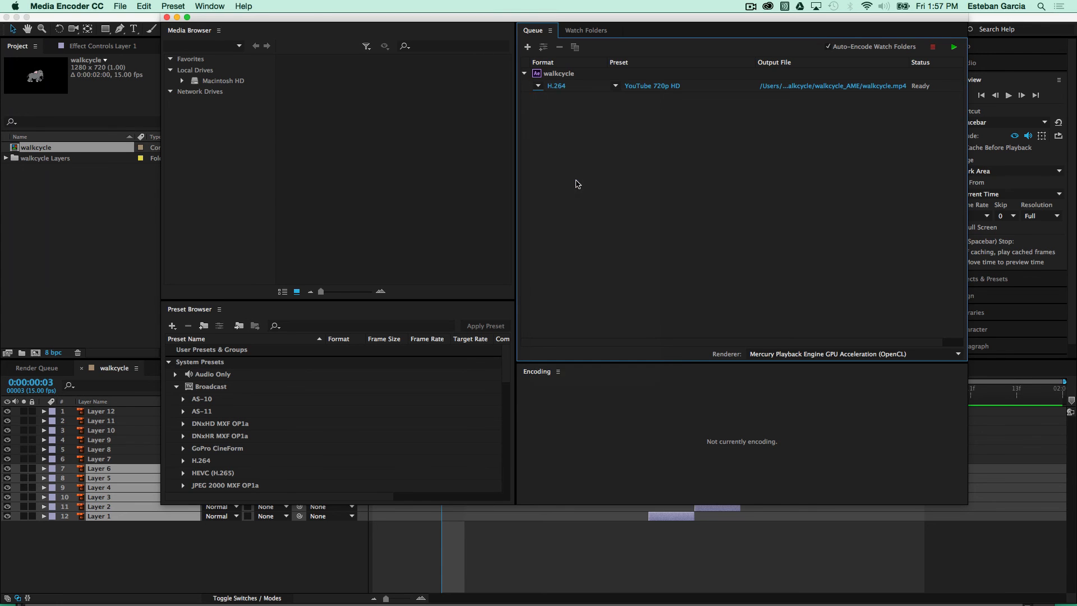
click(616, 87)
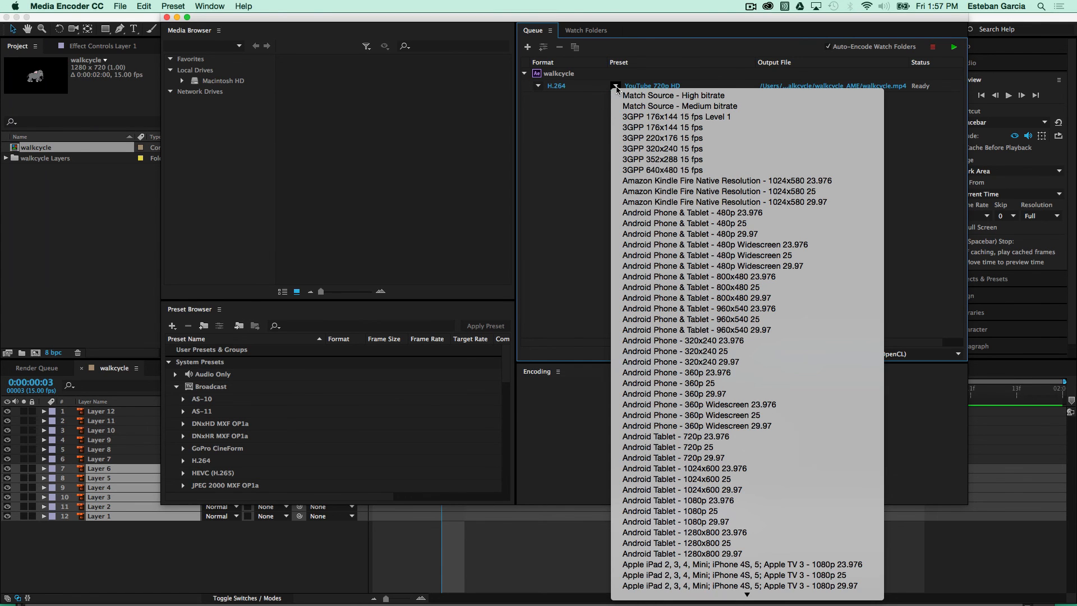
mouse_move(746, 593)
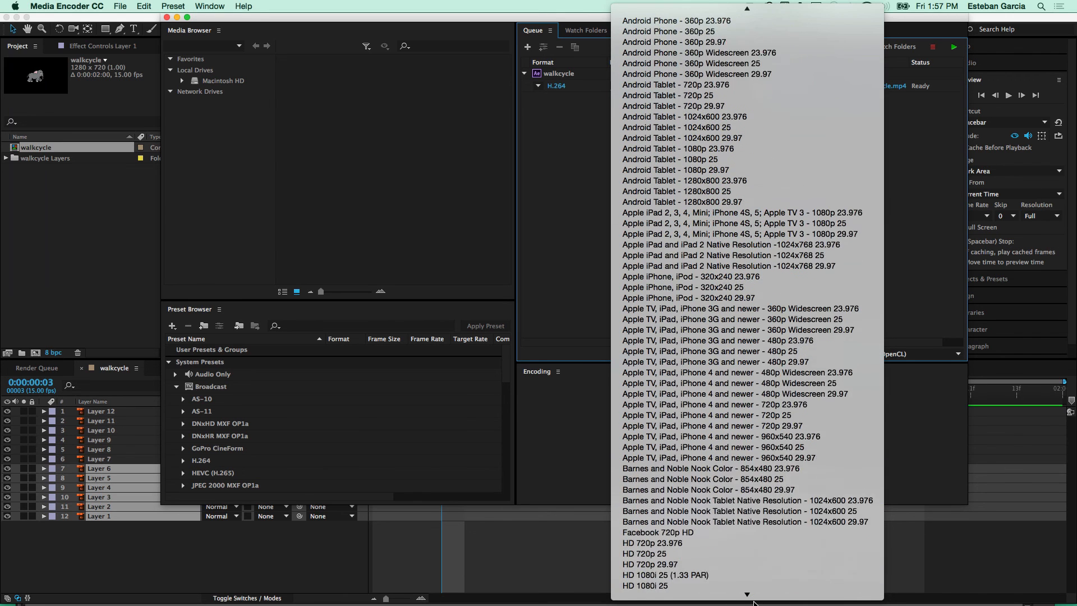
mouse_move(752, 4)
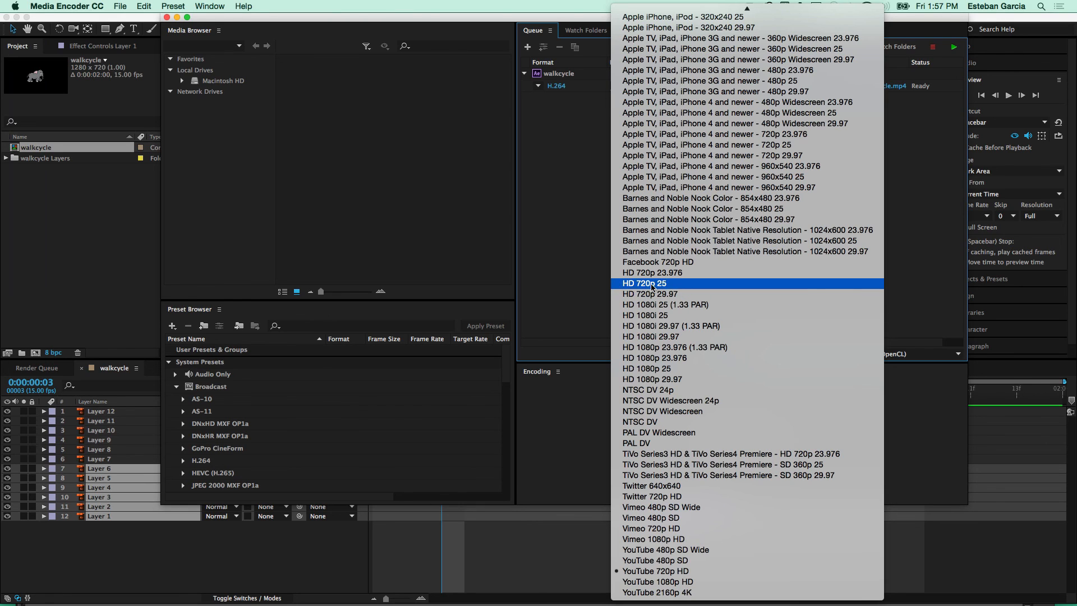
click(674, 286)
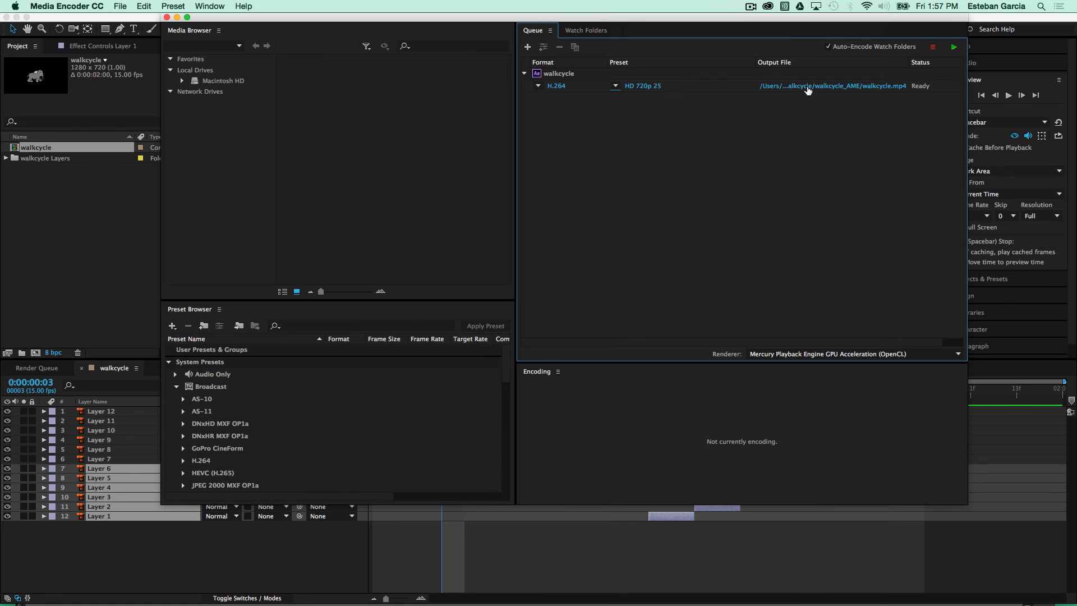
Step: Set the output file to walkcycle2.mp4 in the walkcycle folder and start encoding the queue
click(860, 89)
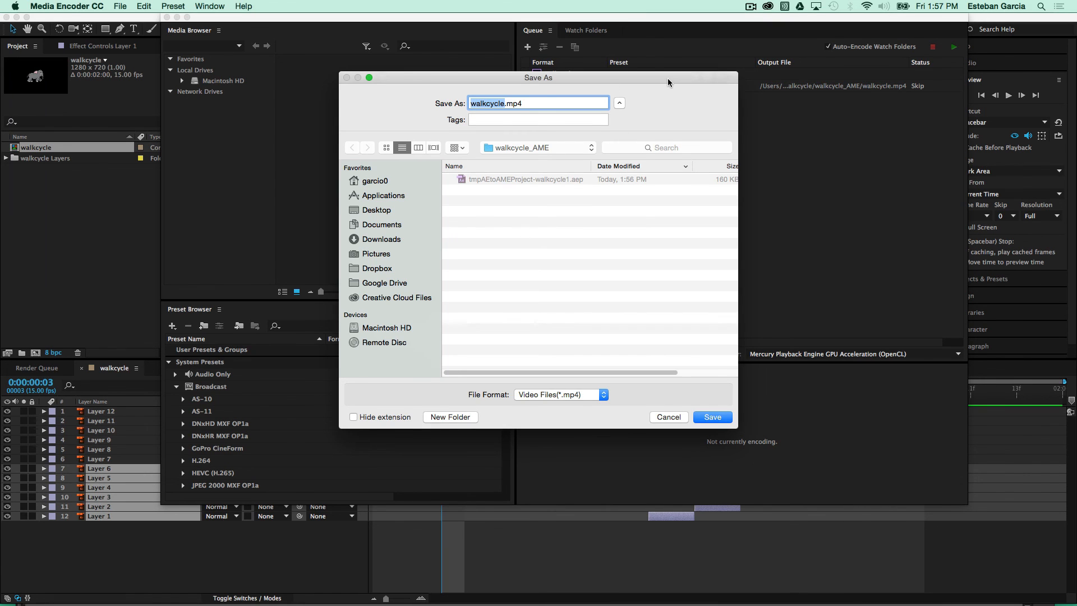
drag(668, 79, 674, 143)
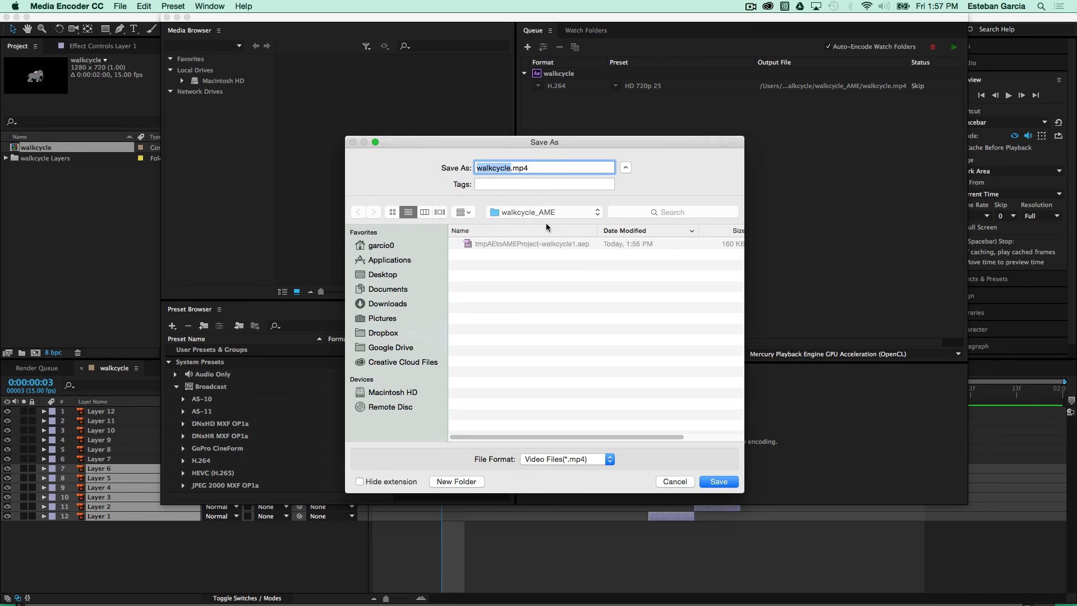
click(511, 168)
text(2)
click(523, 212)
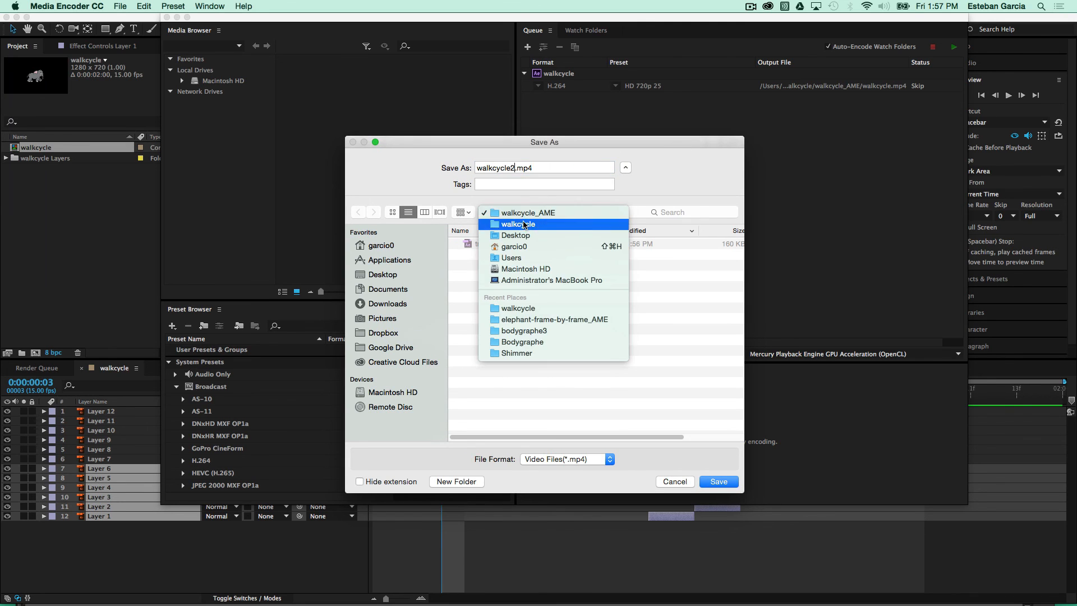
click(525, 223)
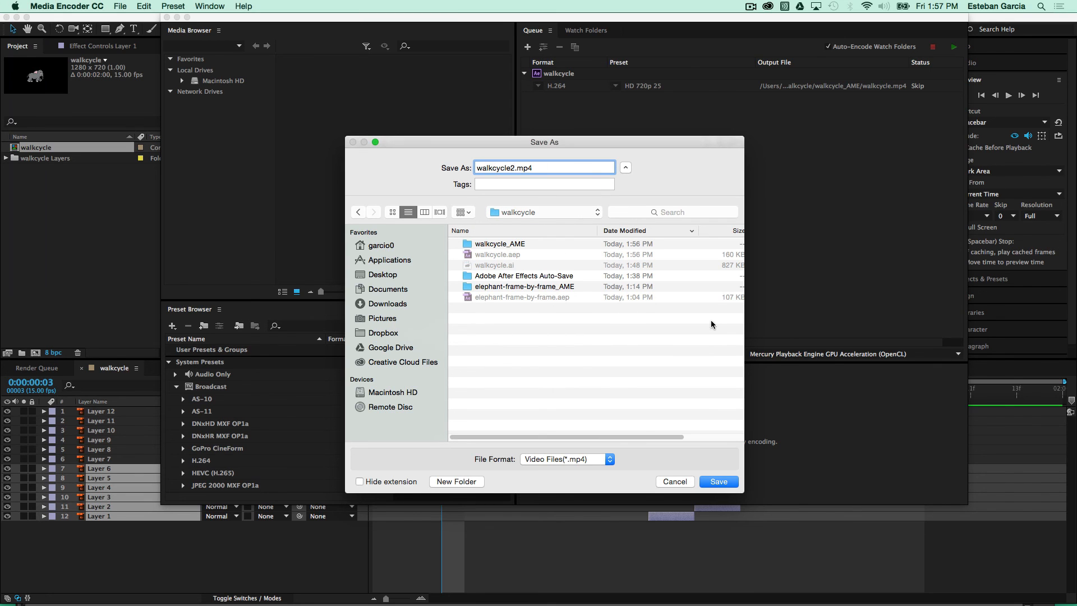
click(718, 481)
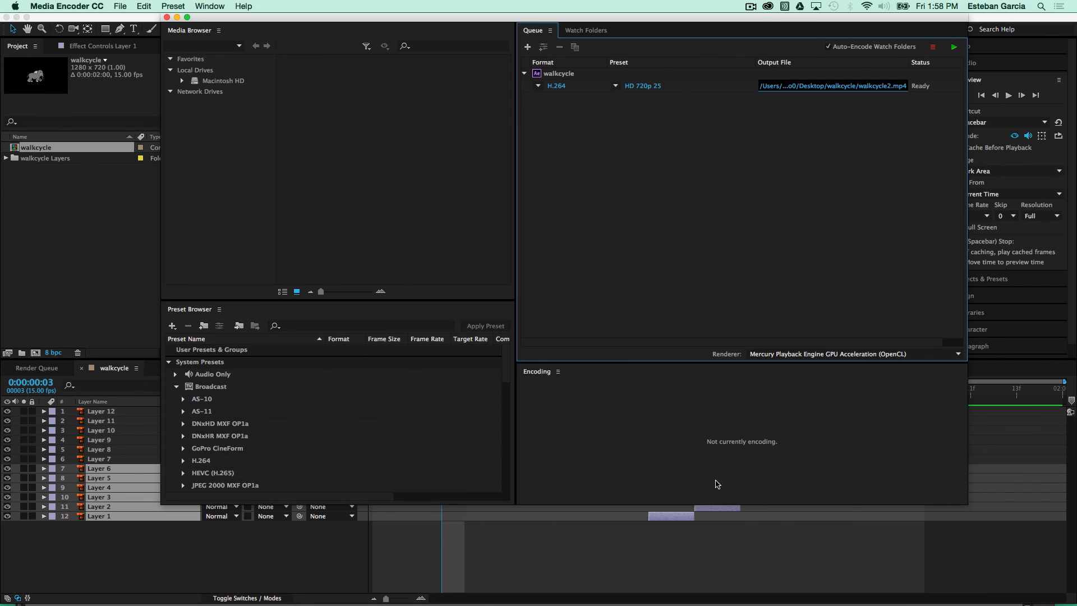
click(954, 48)
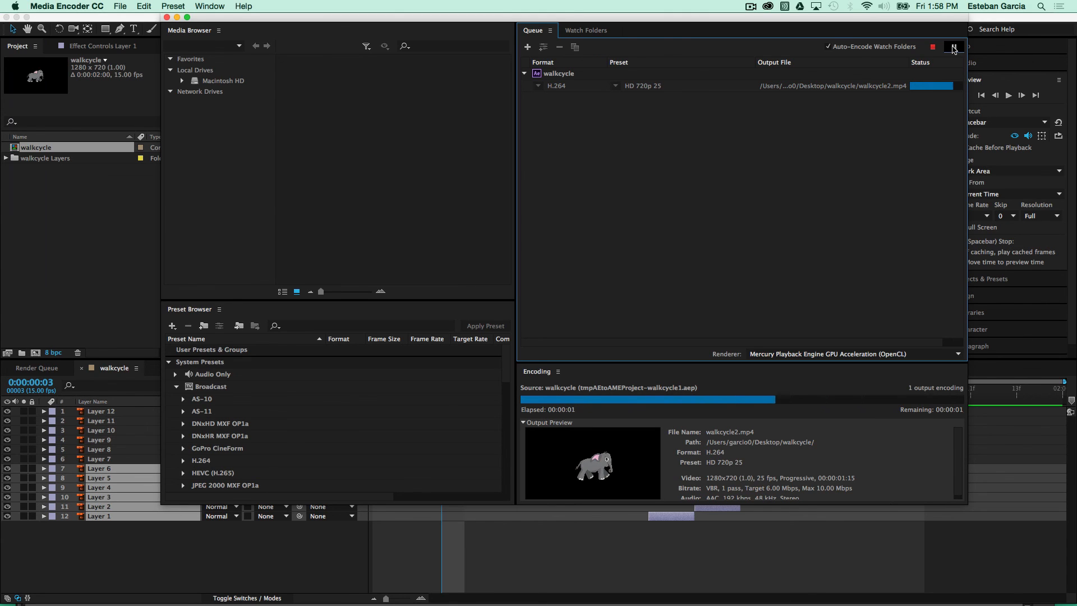
Step: Switch to Finder and show the Desktop folder in a new window
key(super+Tab)
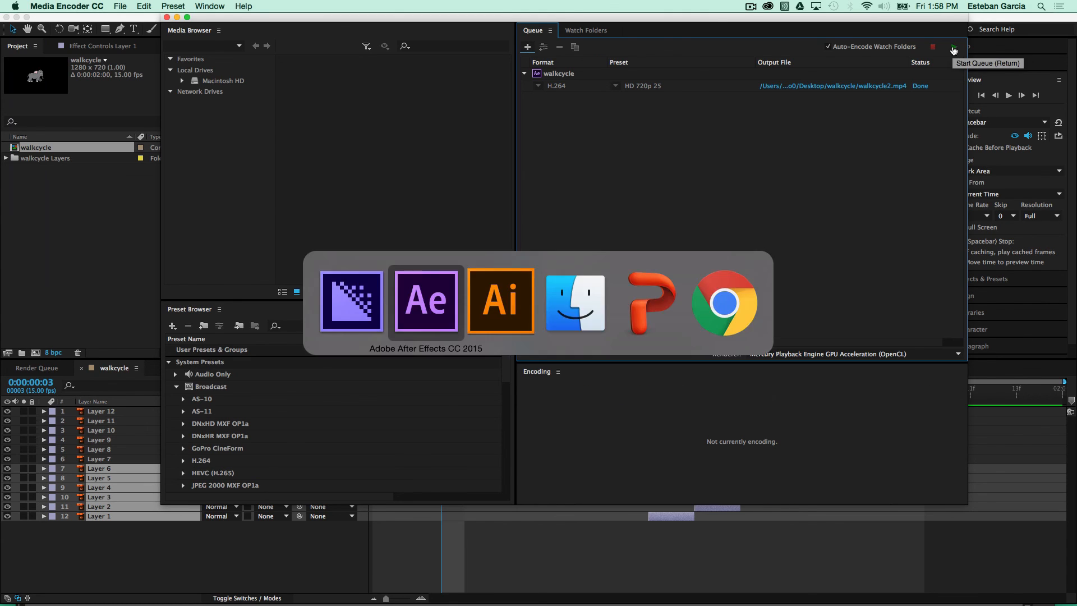
key(super+Tab)
key(super+Tab)
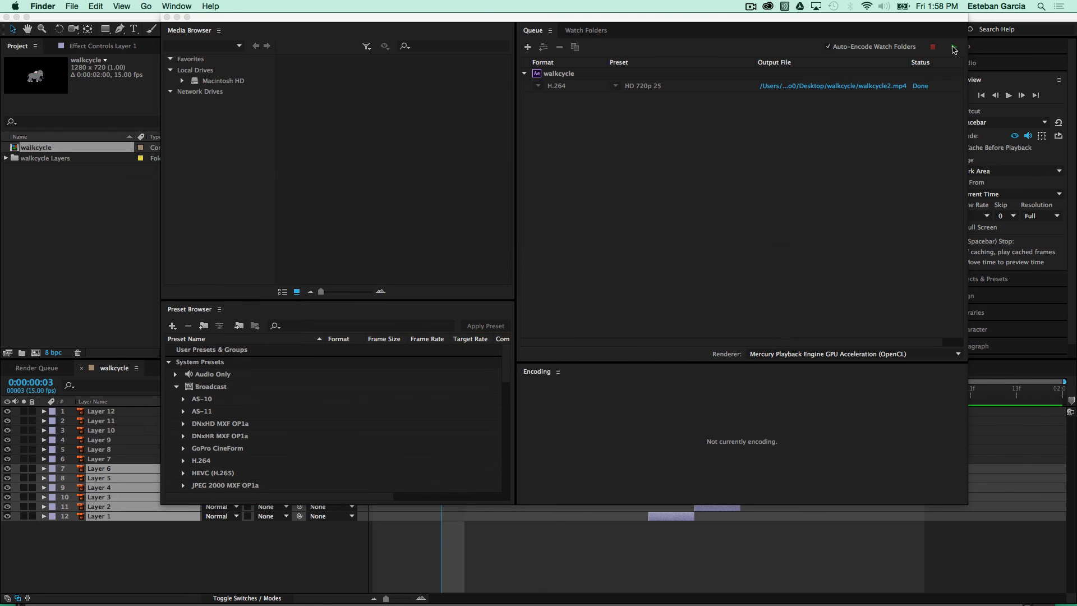
key(super+Tab)
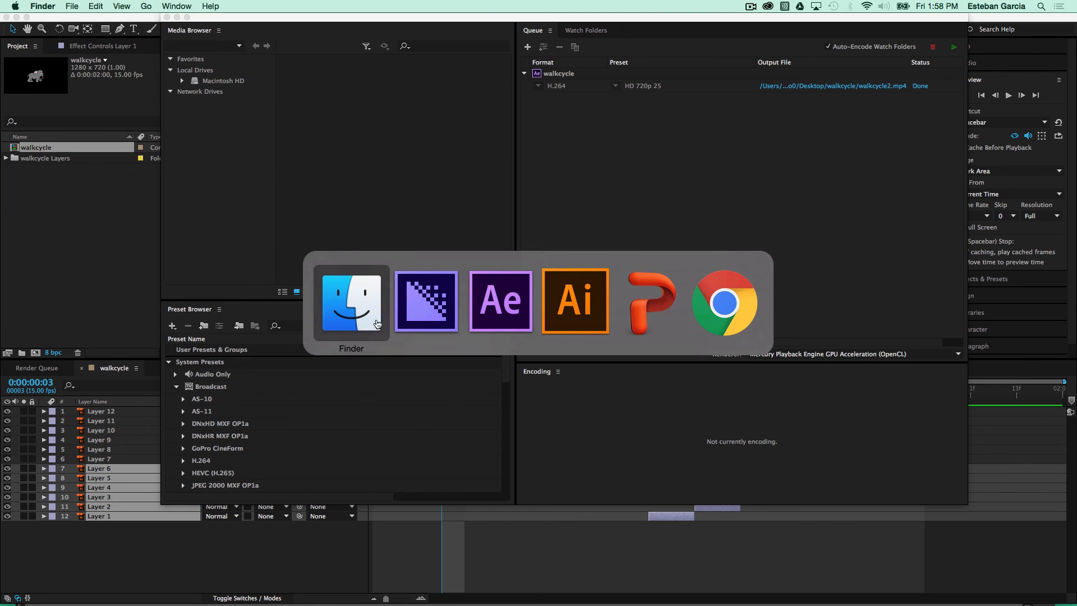
click(350, 319)
key(super+n)
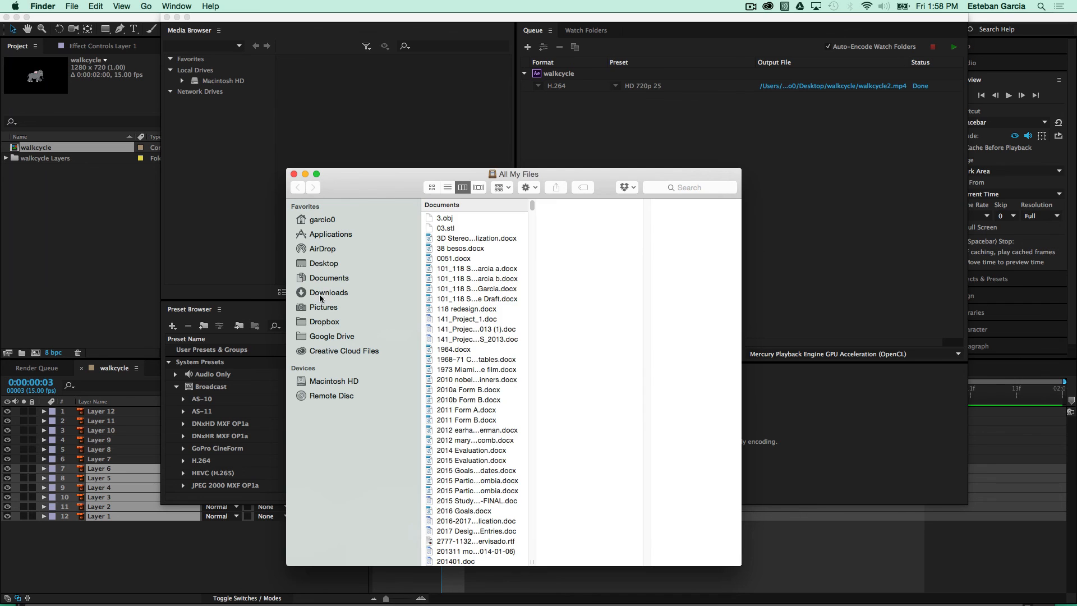
click(323, 263)
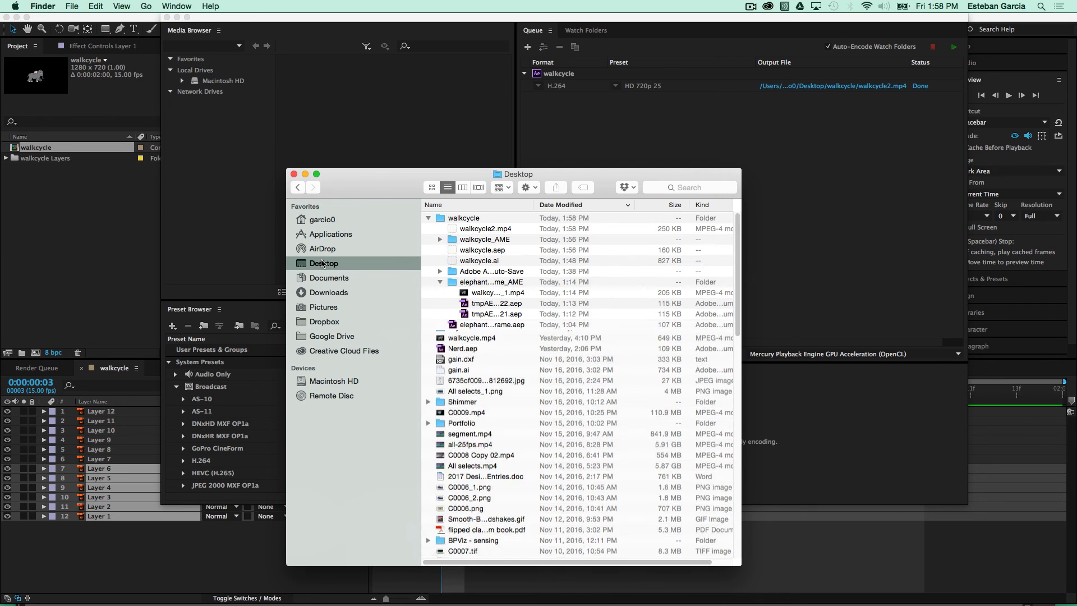
Step: Preview the exported walkcycle2.mp4 with Quick Look and replay it
click(484, 230)
key(space)
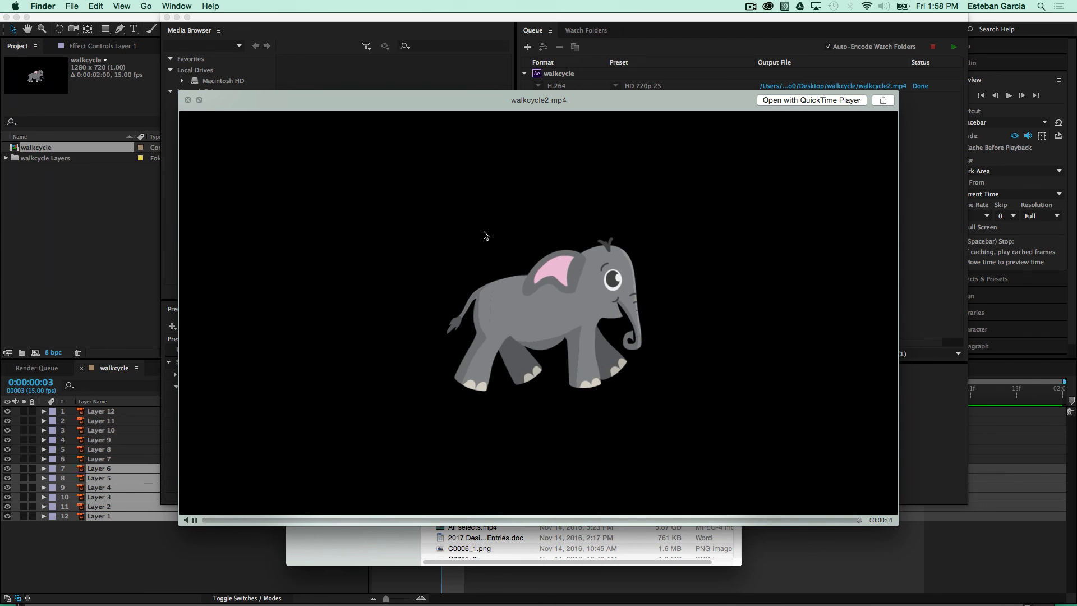
key(space)
key(space)
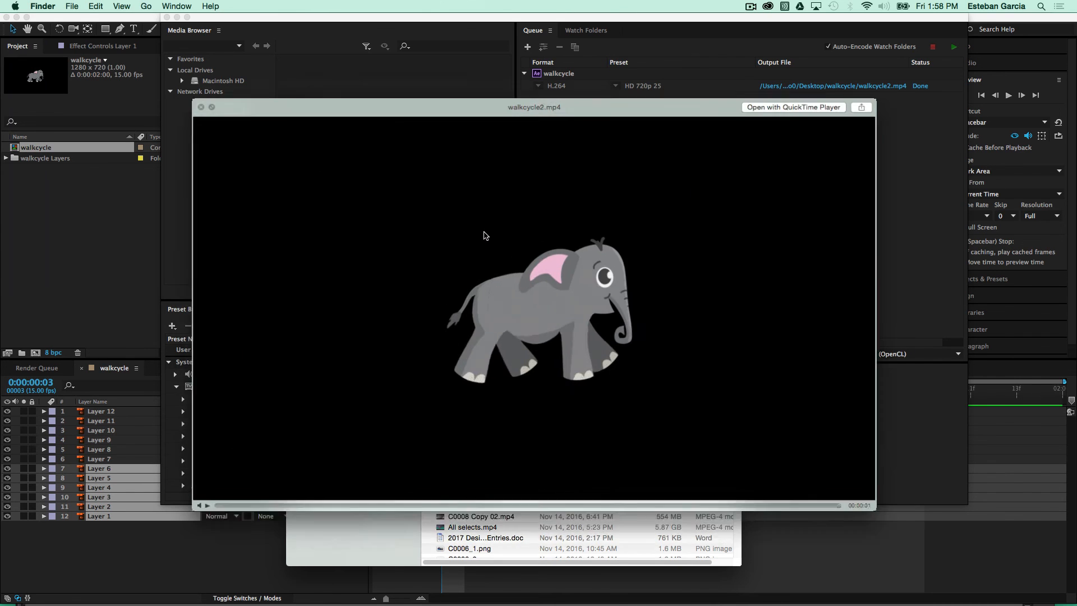